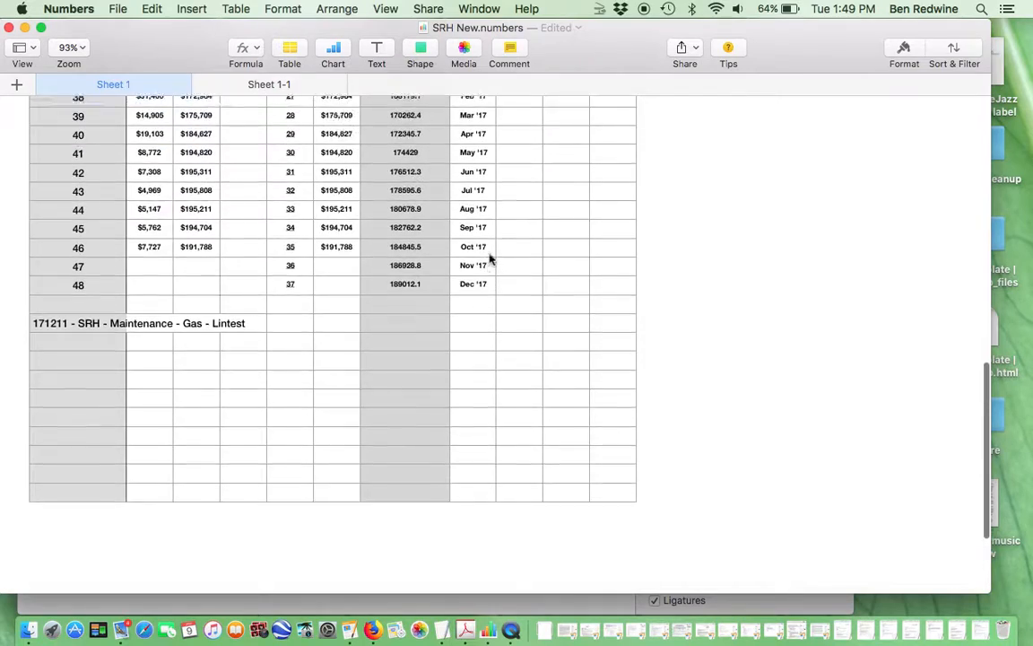
Step: Review the monthly gas charges table, from the column headings down to the Dec '17 row, including the trend formula column
scroll(490, 259, "up", 5)
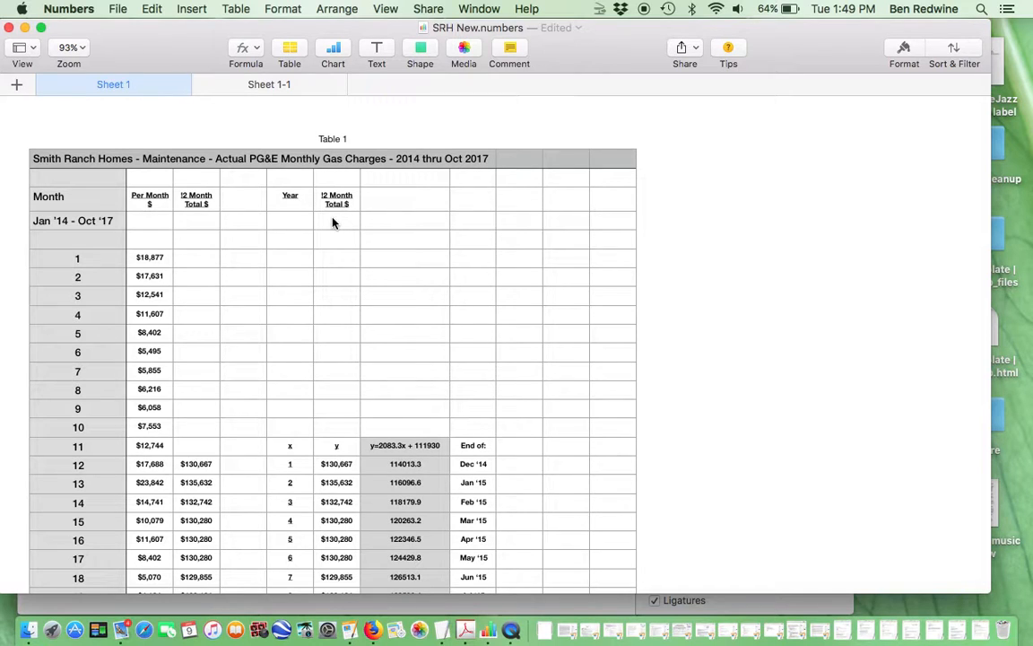
scroll(332, 223, "down", 5)
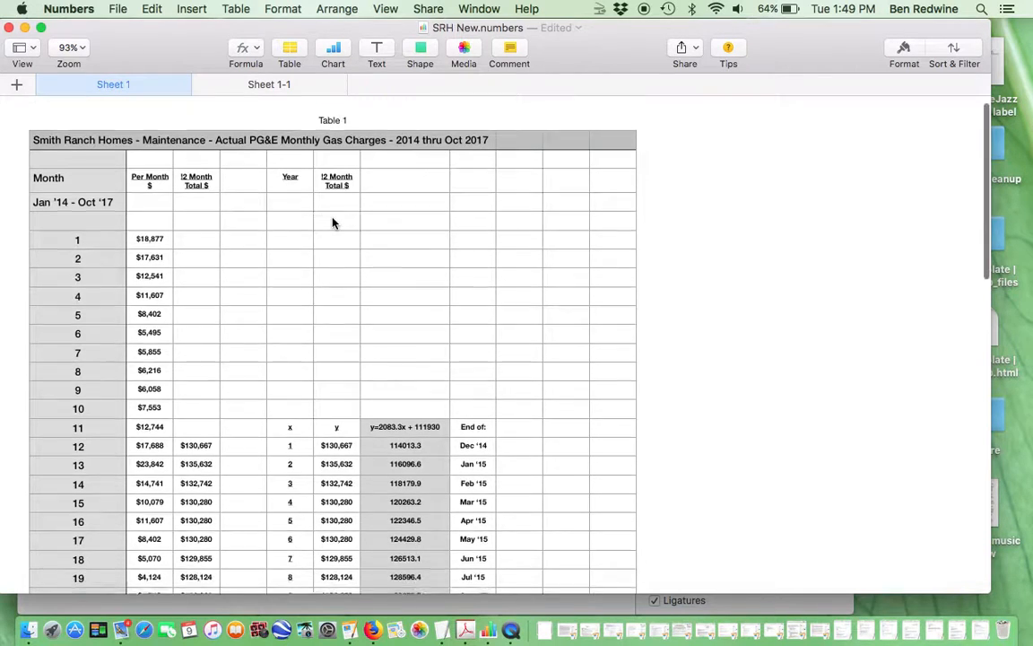
scroll(333, 222, "down", 4)
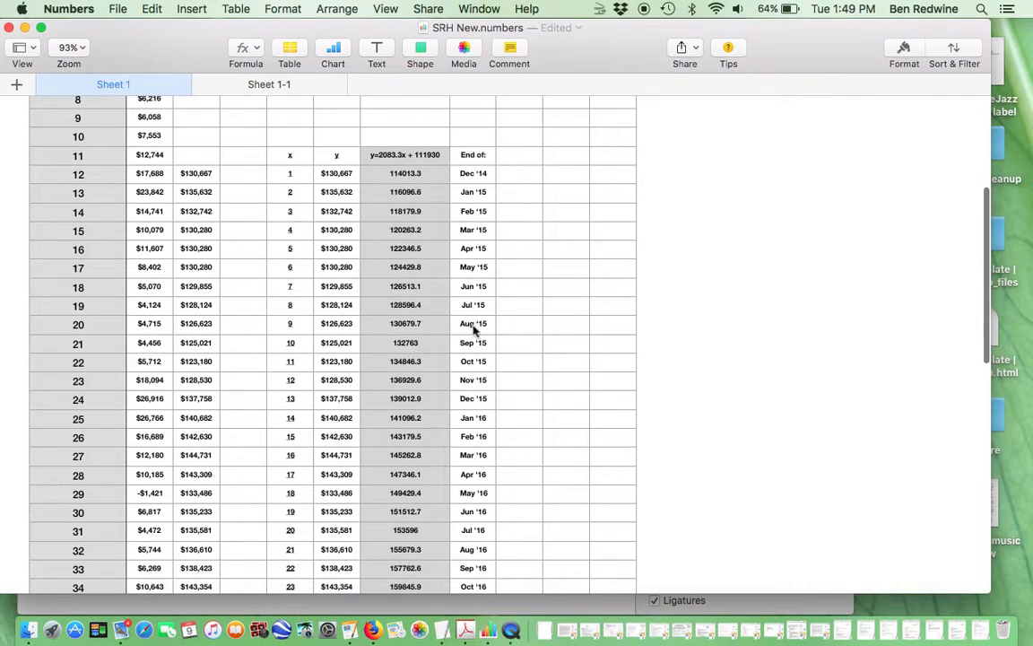
scroll(480, 453, "down", 5)
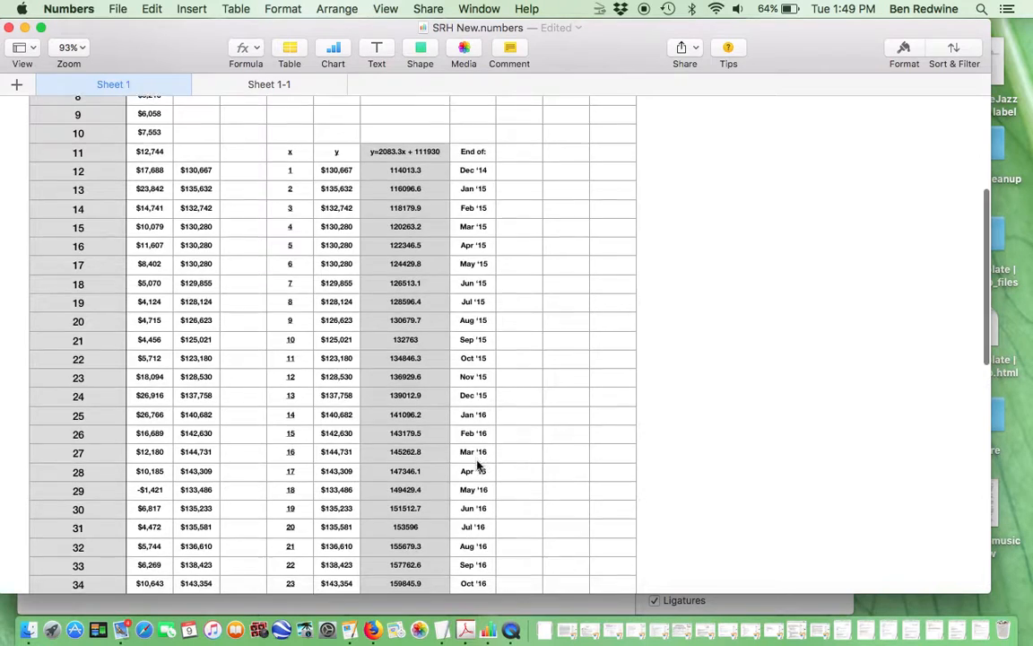
scroll(478, 464, "down", 3)
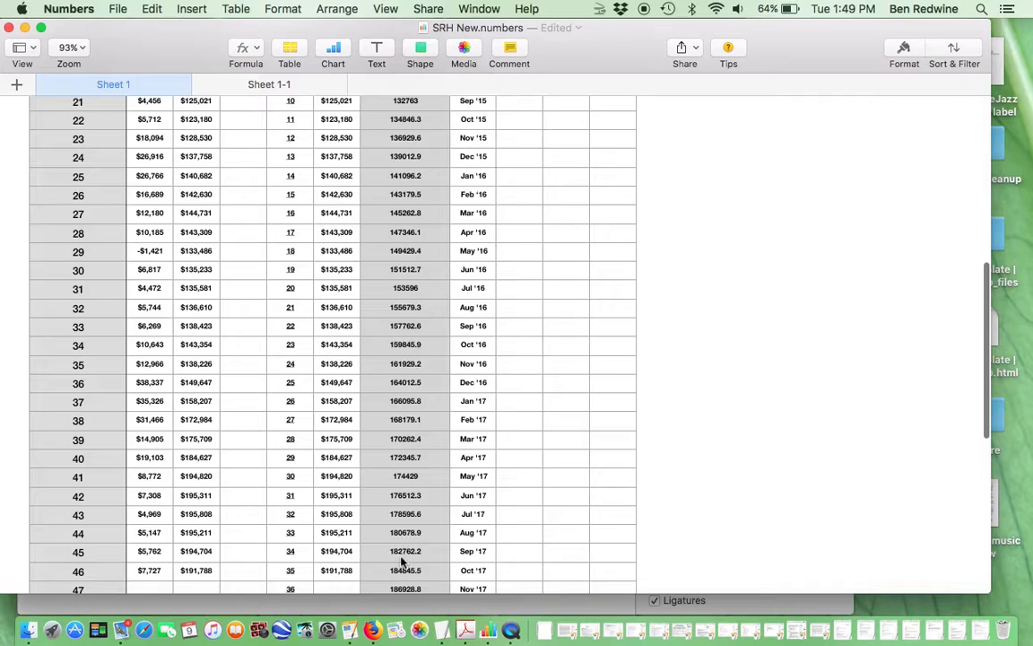
left_click(406, 552)
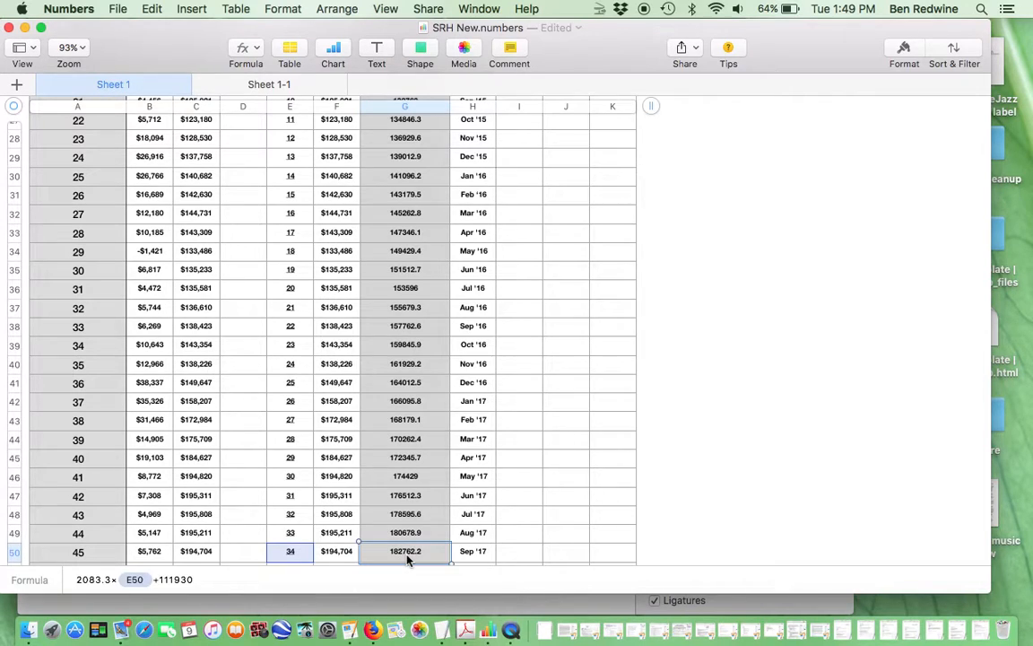
left_click(479, 554)
scroll(480, 556, "up", 10)
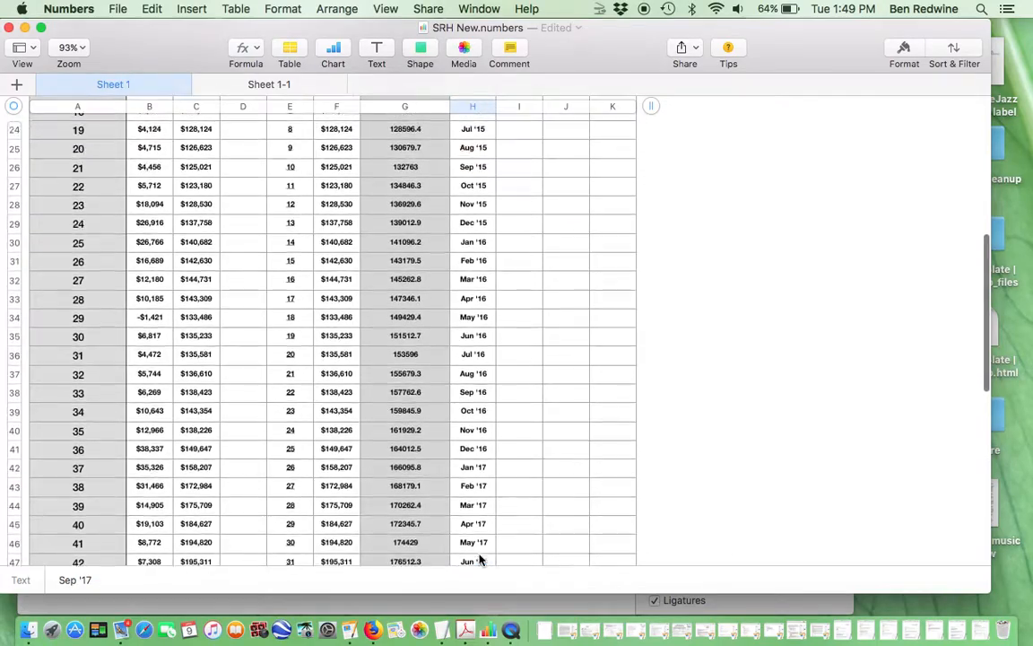
scroll(479, 556, "down", 10)
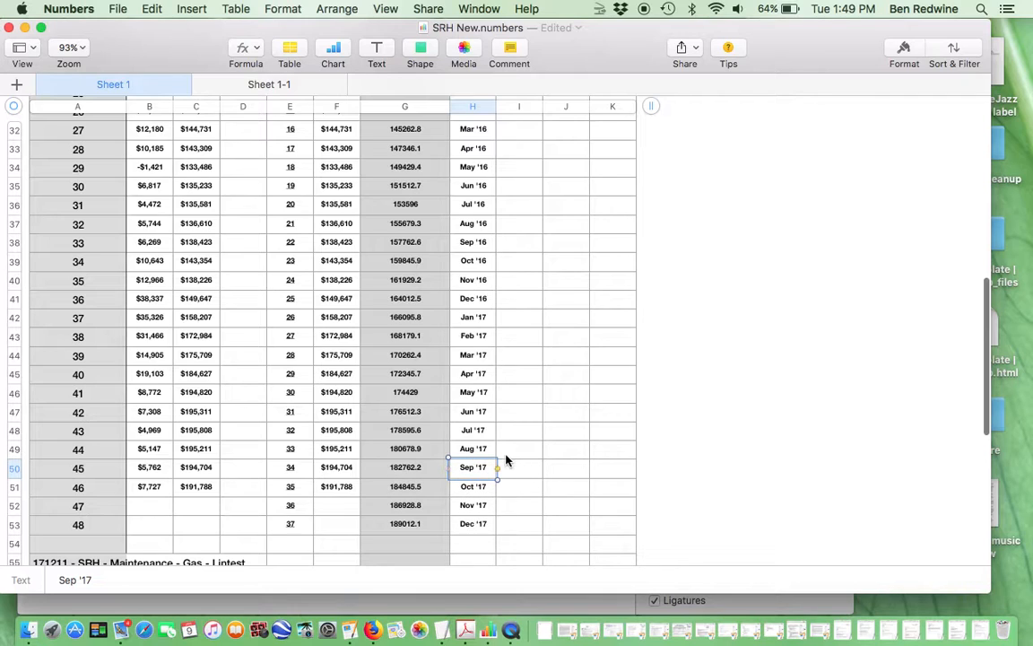
scroll(501, 449, "up", 12)
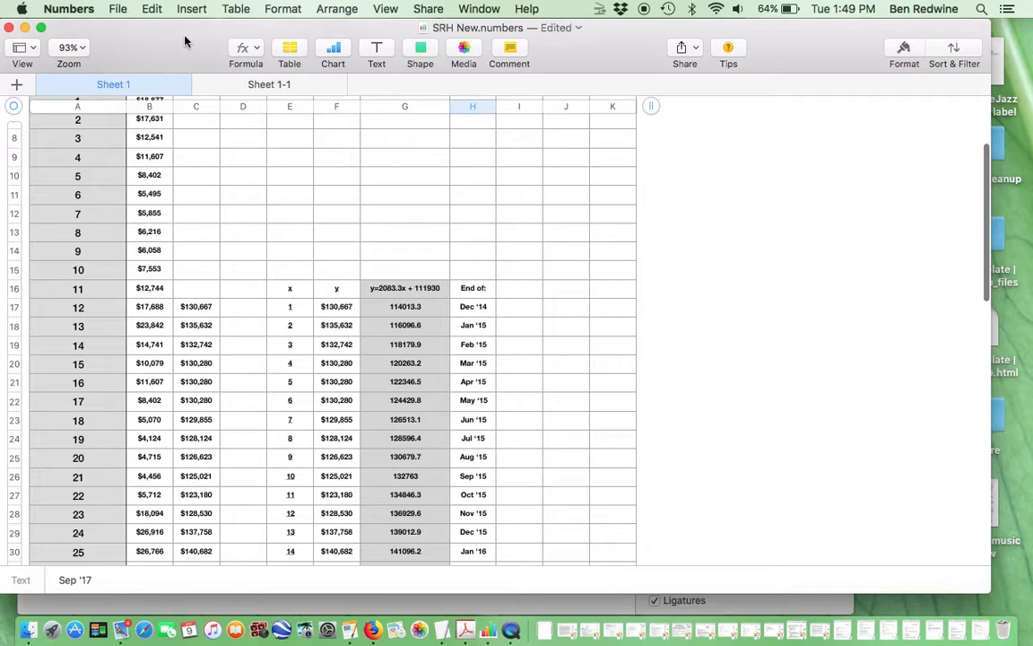
Step: Move the spreadsheet window aside to view the untitled Pages document, and bring the Numbers spreadsheet back in front
left_click_drag(185, 36, 207, 208)
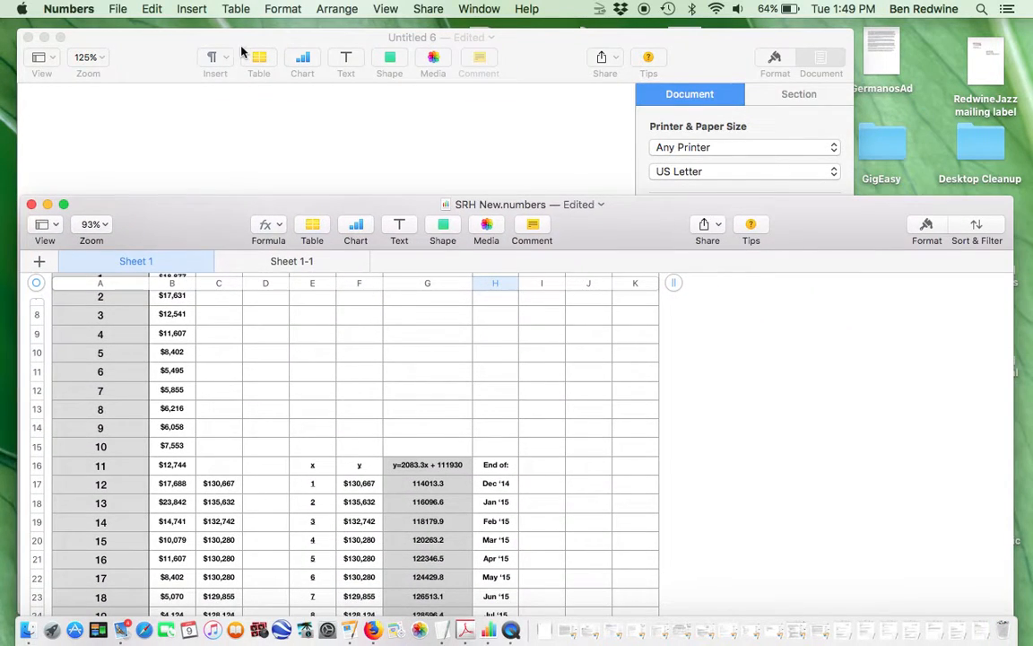
left_click(208, 98)
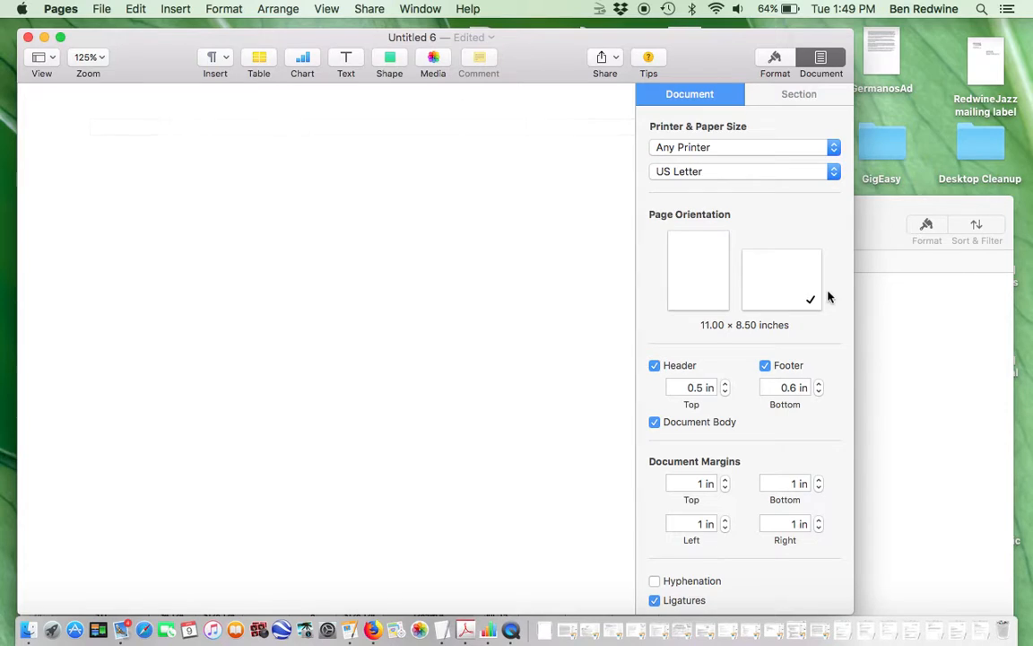
left_click(924, 336)
left_click_drag(635, 214, 630, 62)
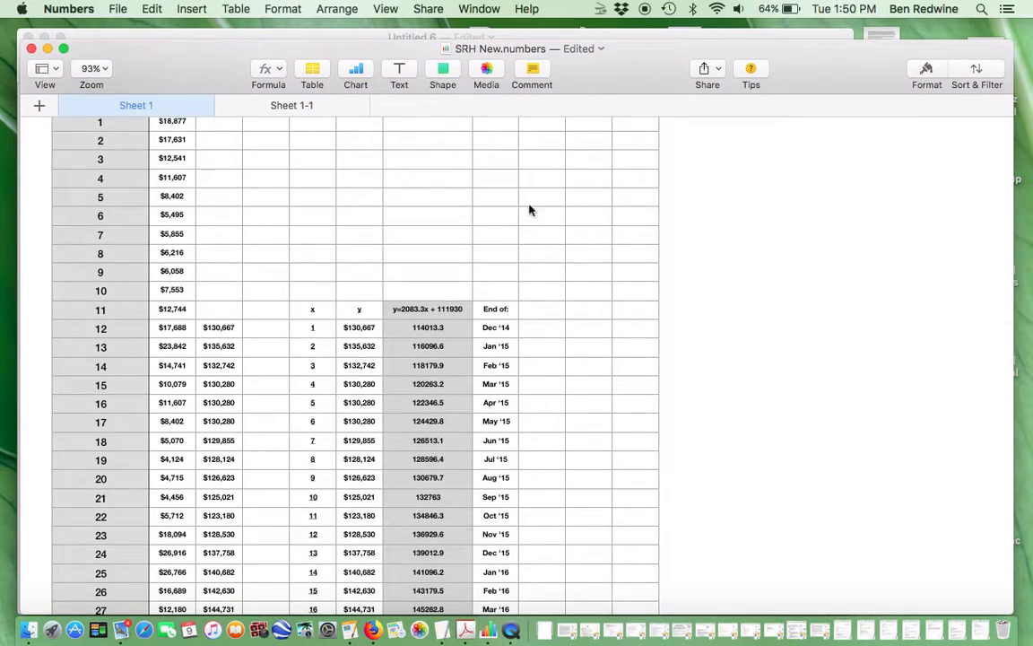
Step: Select the x and y data in cells E17 through F53 and check the extent of the selection
scroll(457, 356, "down", 3)
scroll(456, 356, "down", 5)
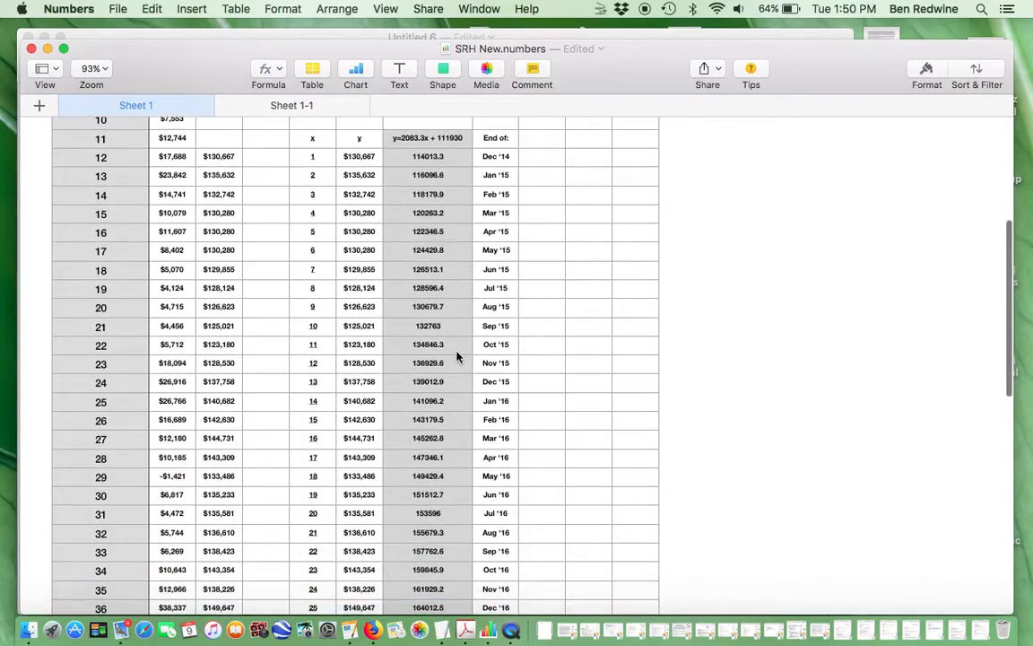
scroll(457, 356, "down", 10)
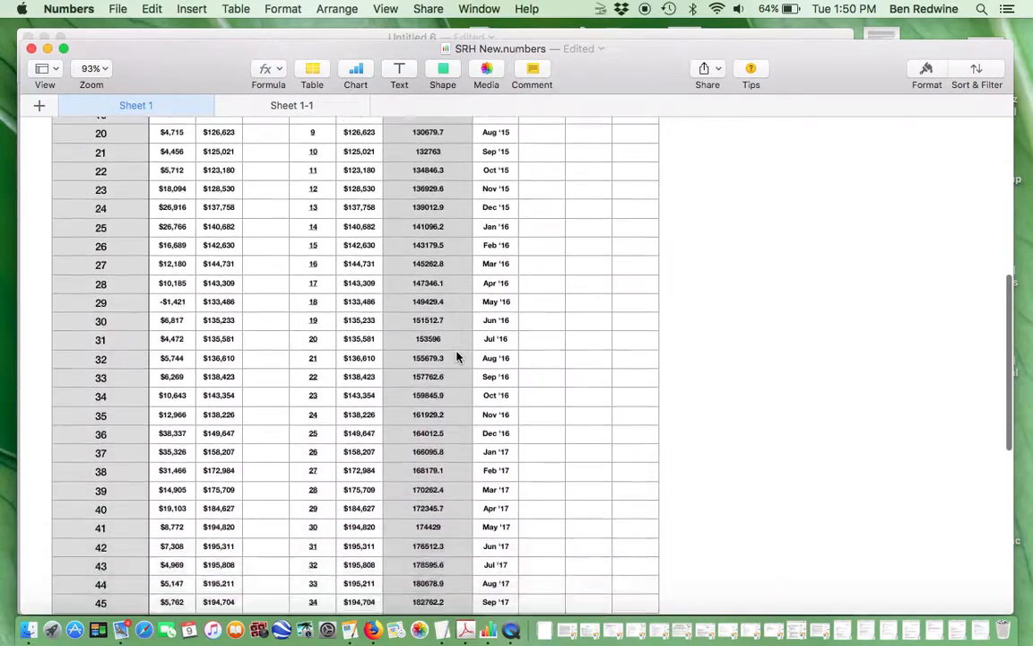
scroll(457, 356, "up", 15)
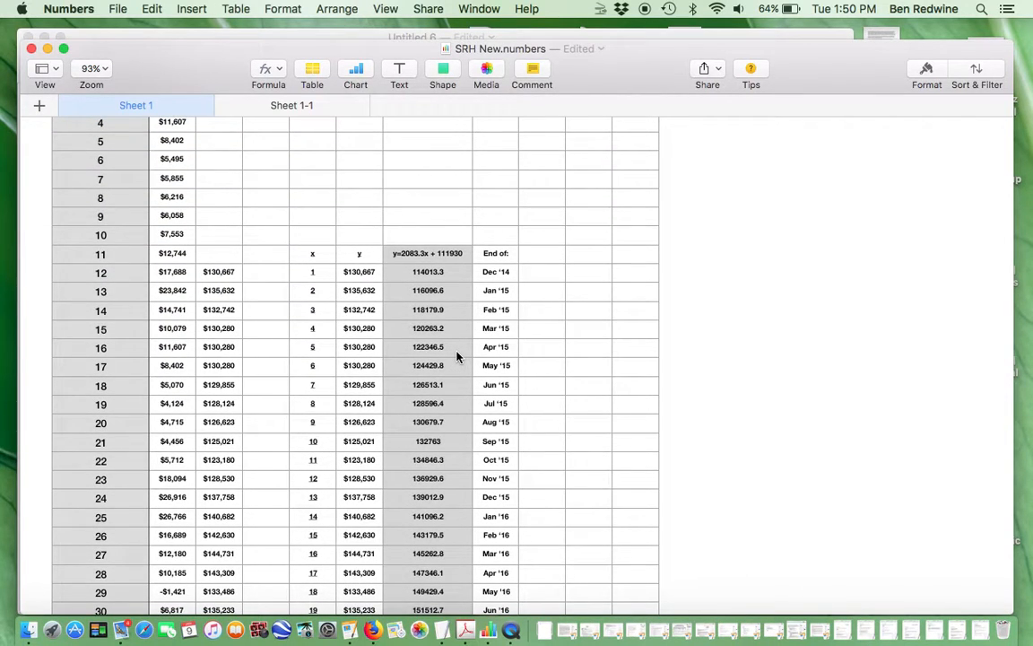
left_click(321, 280)
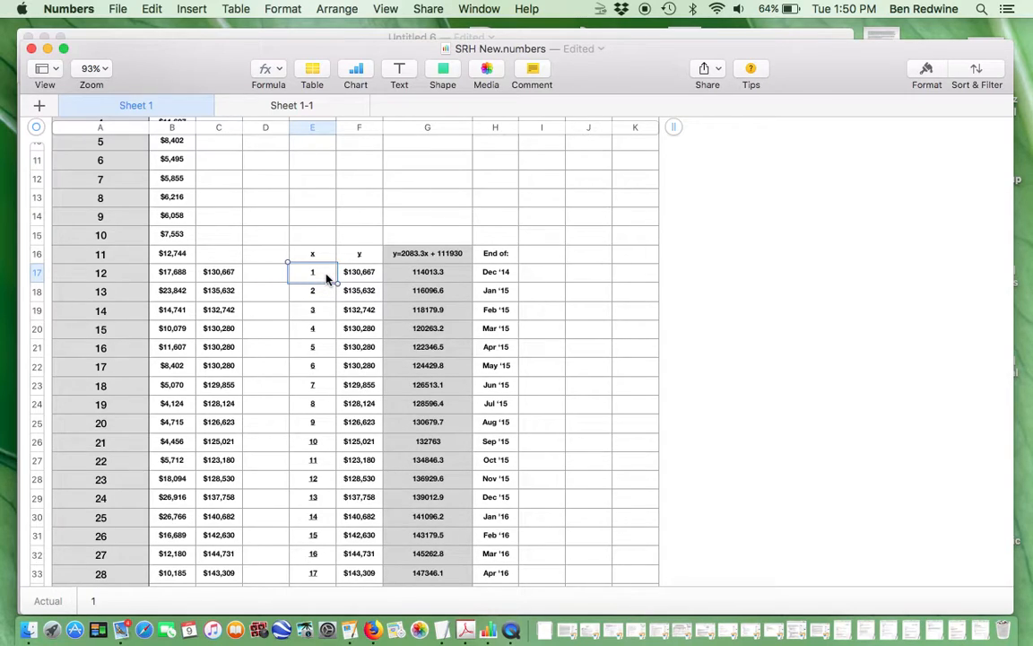
scroll(344, 376, "down", 5)
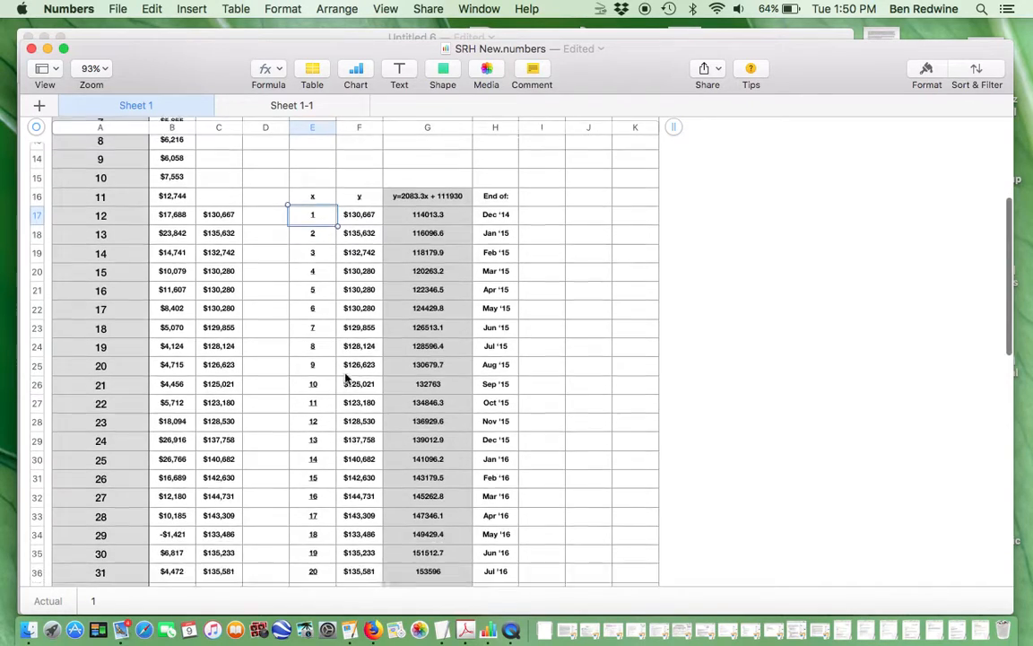
scroll(346, 379, "down", 8)
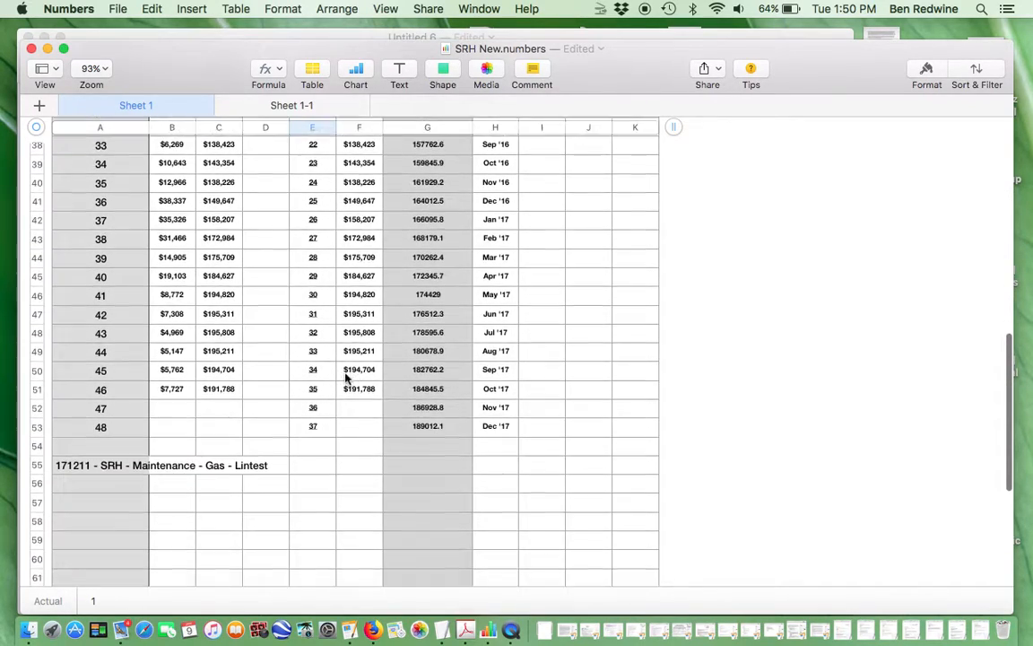
left_click(368, 431, "shift")
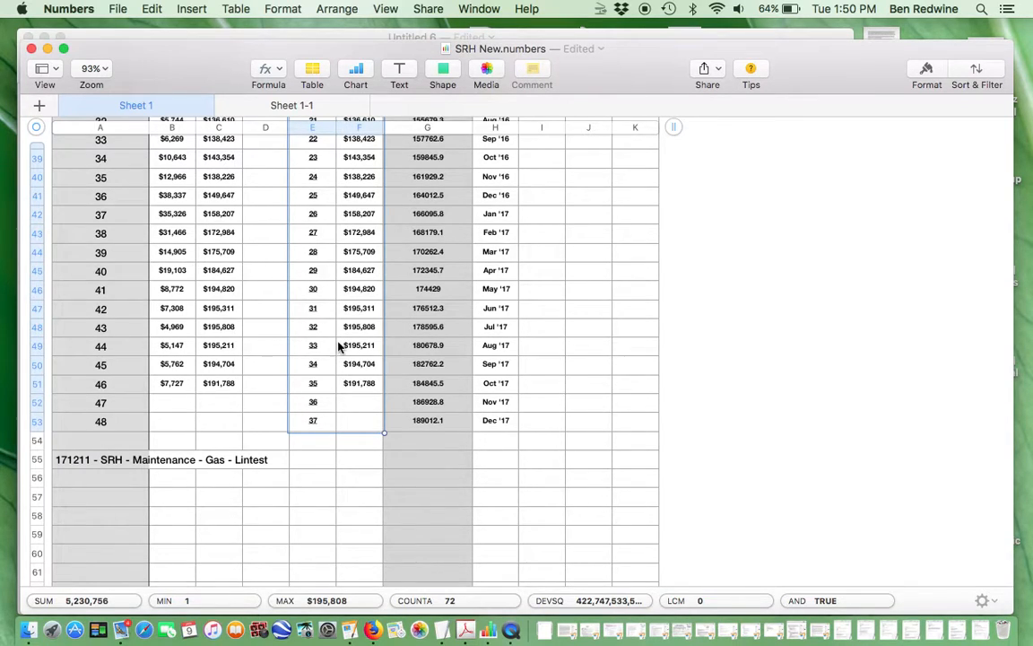
scroll(341, 350, "up", 10)
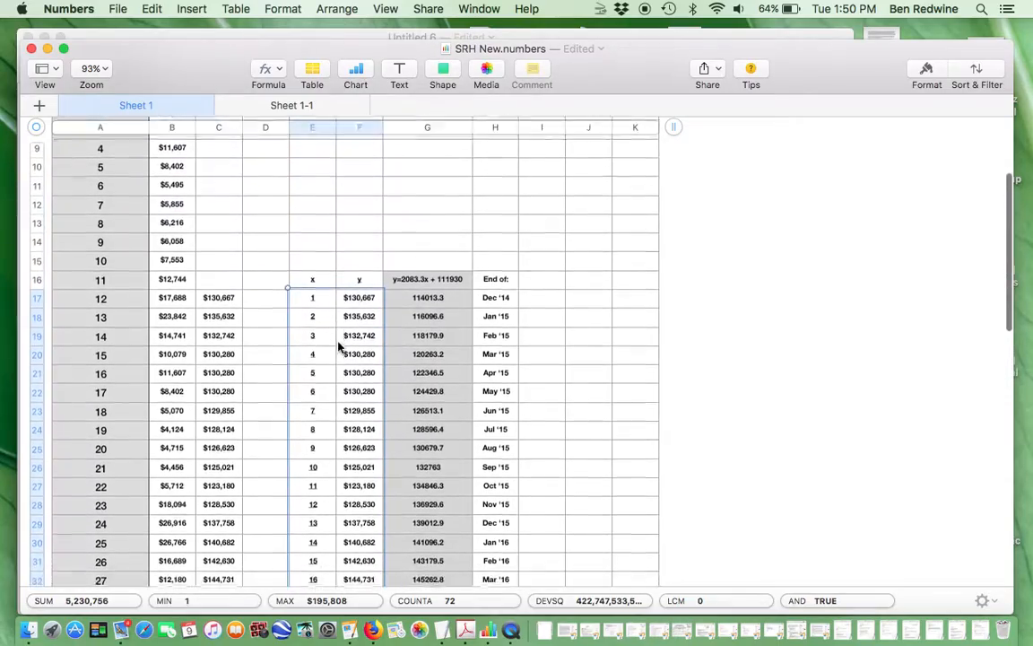
scroll(333, 430, "down", 10)
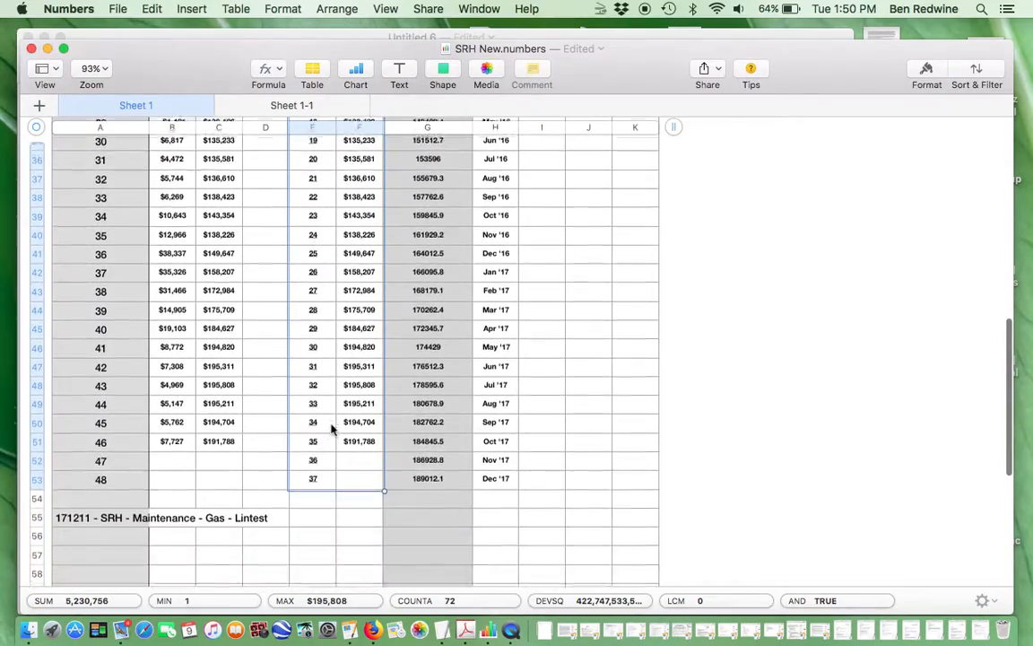
scroll(331, 431, "up", 10)
scroll(331, 431, "up", 5)
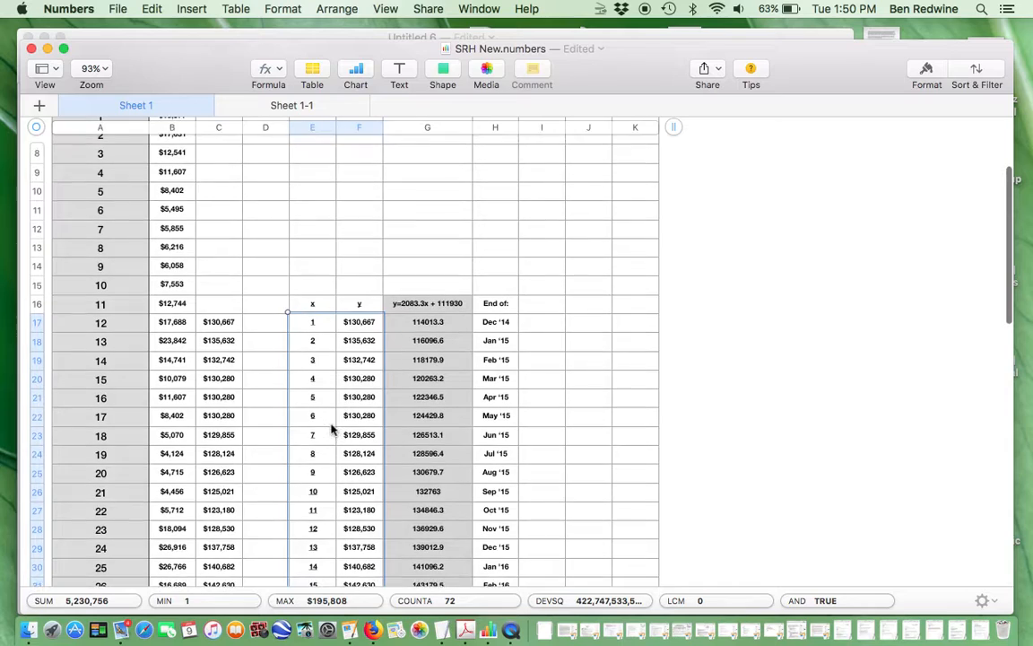
Step: Reselect the x and y data by extending the selection from cell E17 to F53
left_click(318, 325)
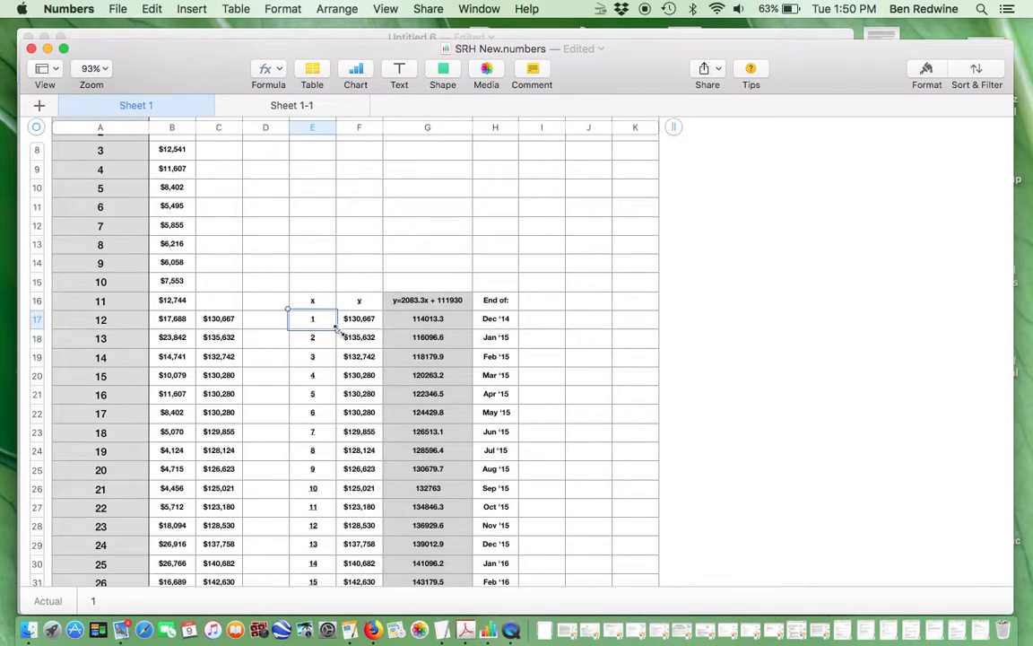
left_click_drag(339, 330, 368, 481)
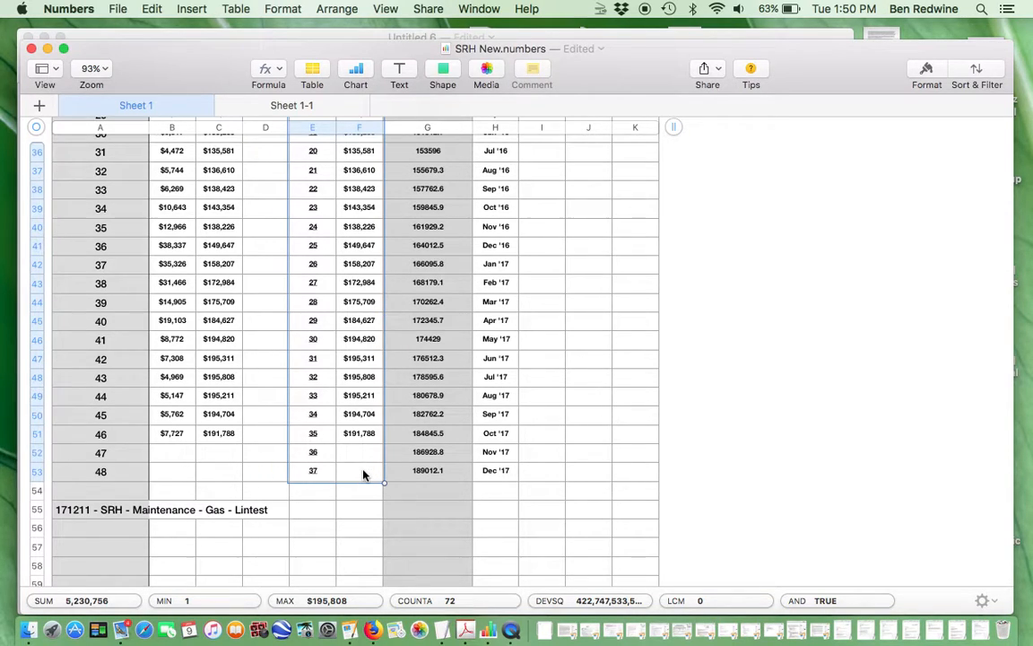
scroll(350, 328, "up", 10)
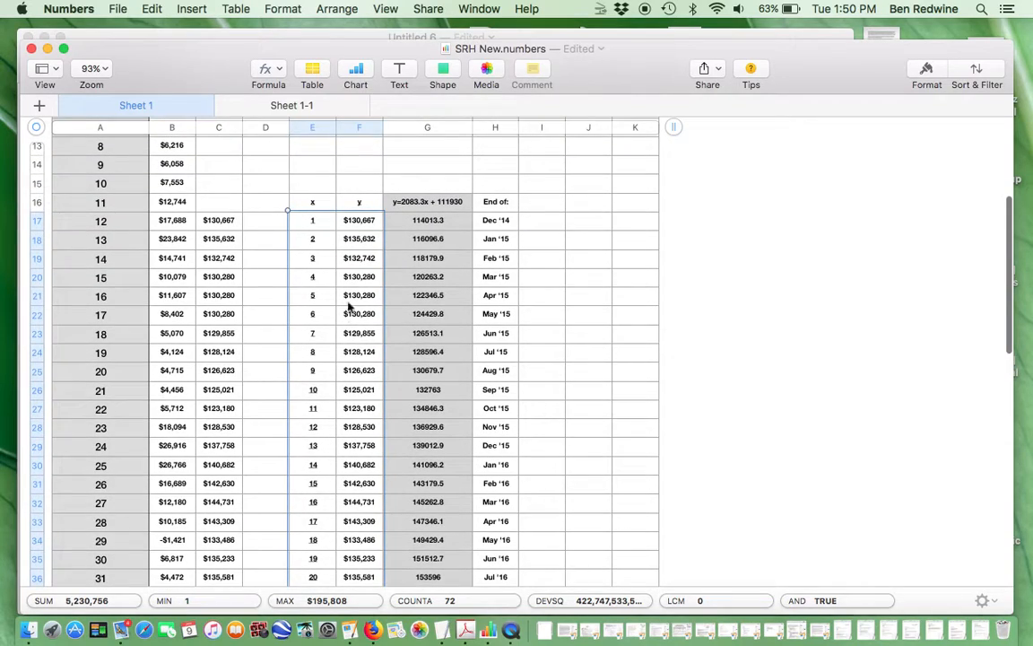
Step: Insert a 2D scatter chart from the x and y data in cells E17 through F53
left_click(312, 224)
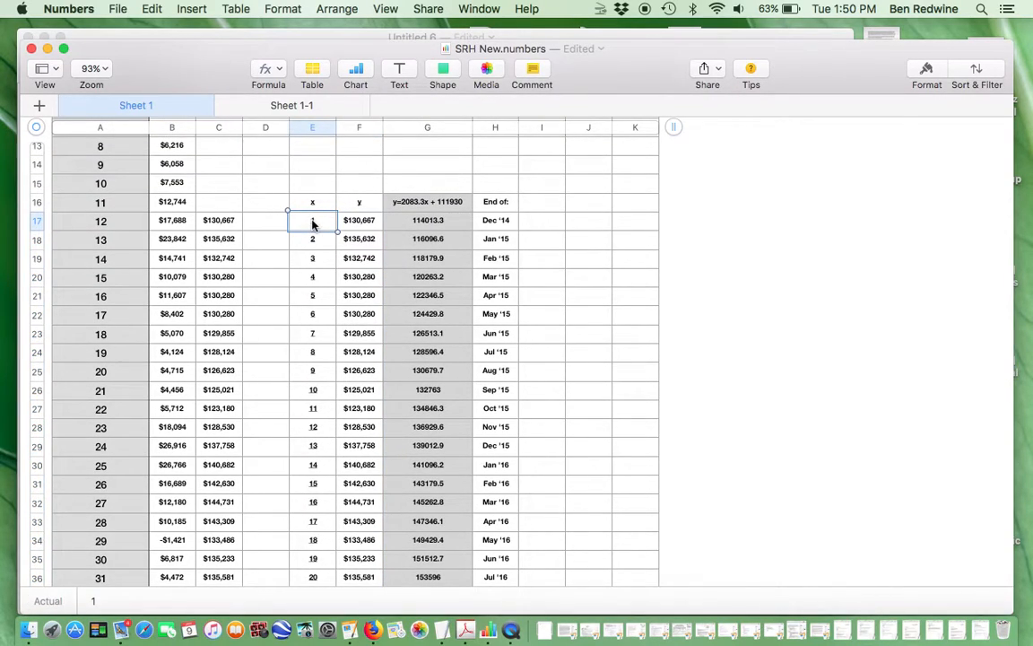
scroll(313, 421, "down", 10)
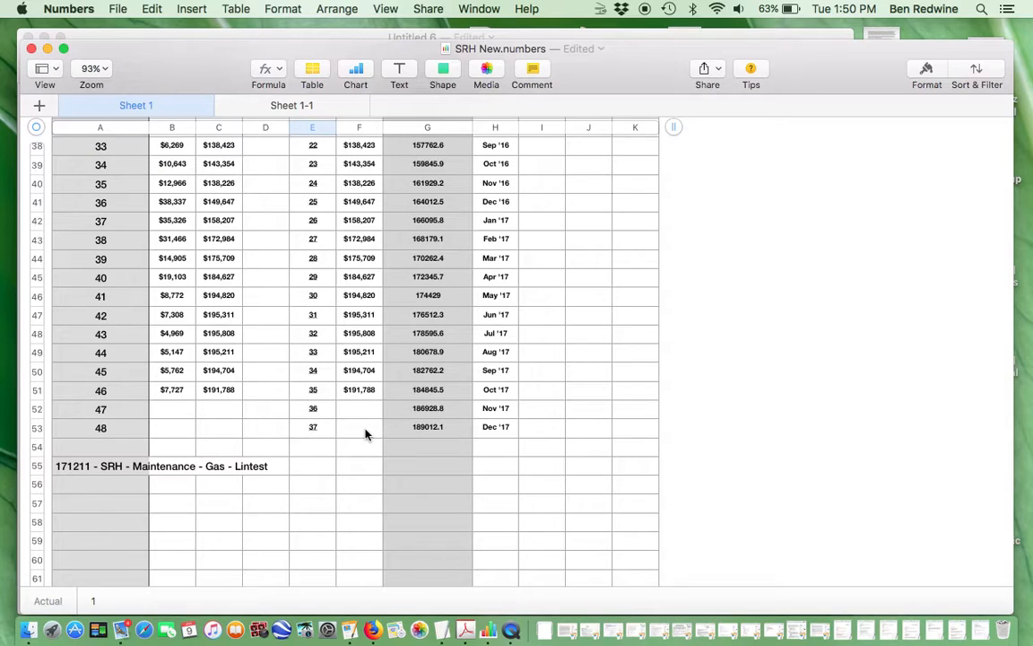
left_click(365, 434, "shift")
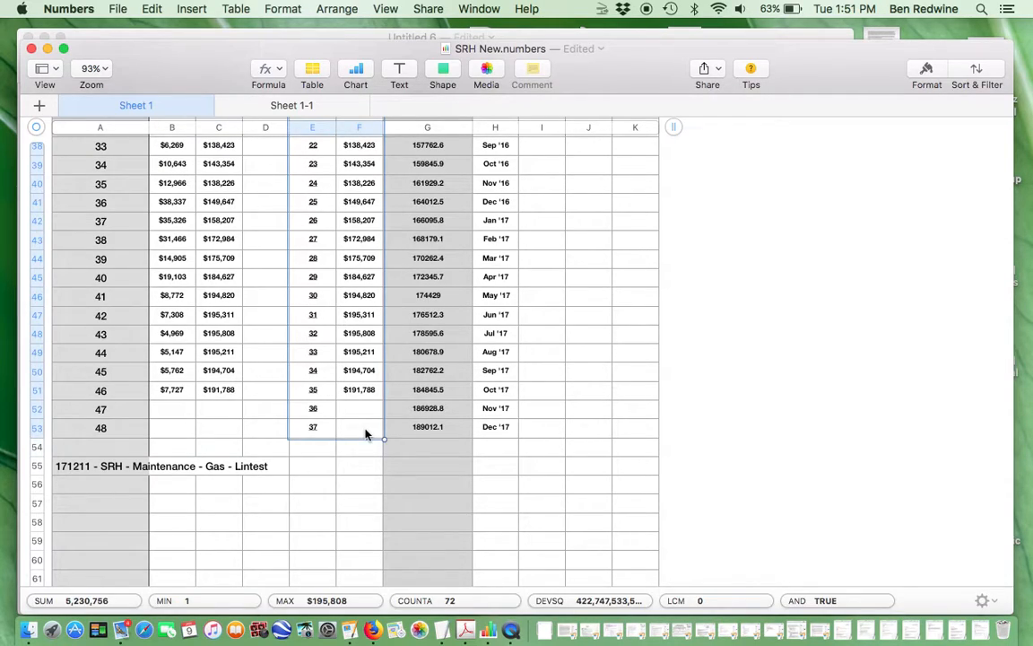
scroll(341, 302, "up", 12)
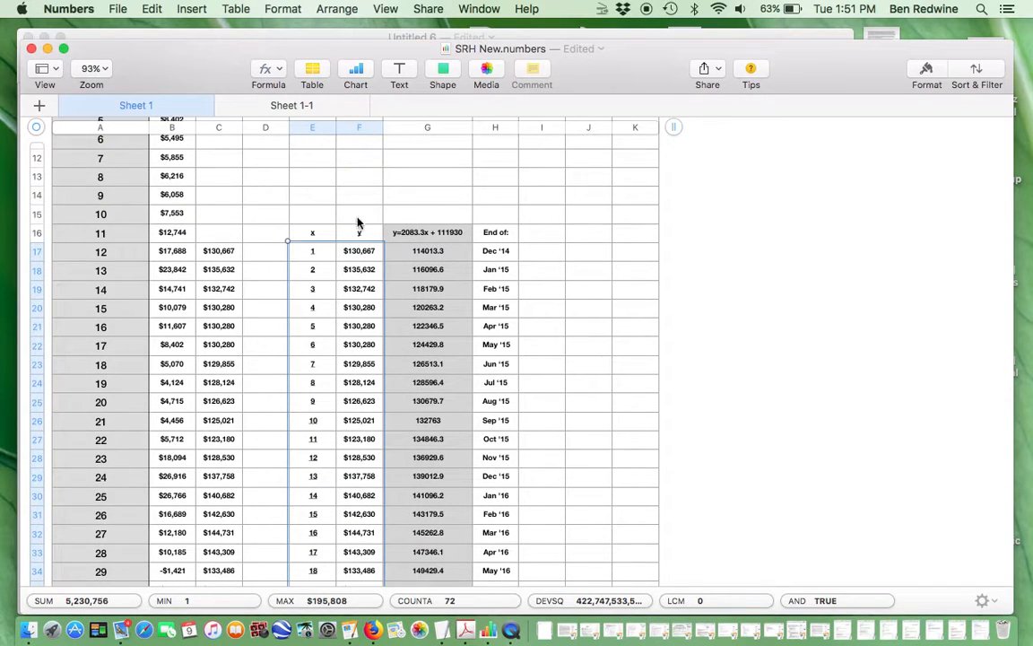
left_click(357, 75)
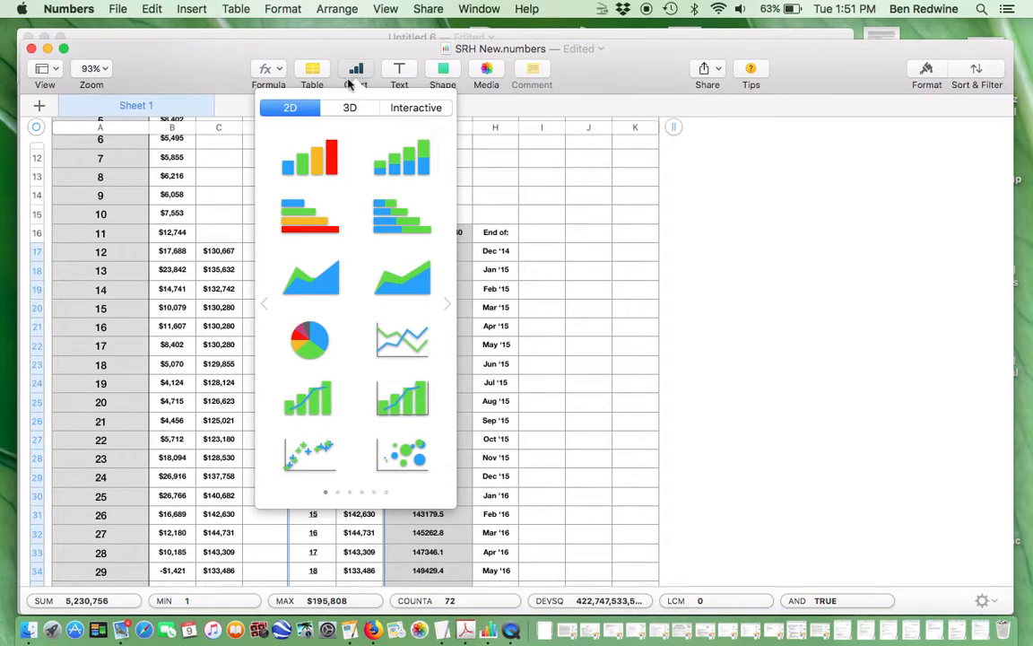
left_click(314, 457)
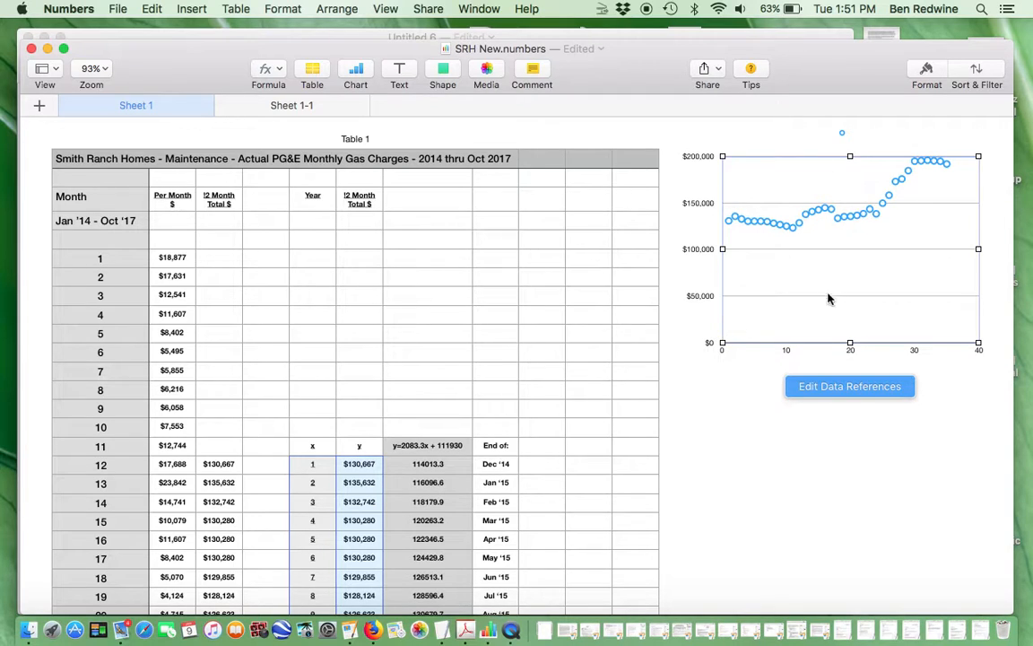
scroll(815, 280, "up", 2)
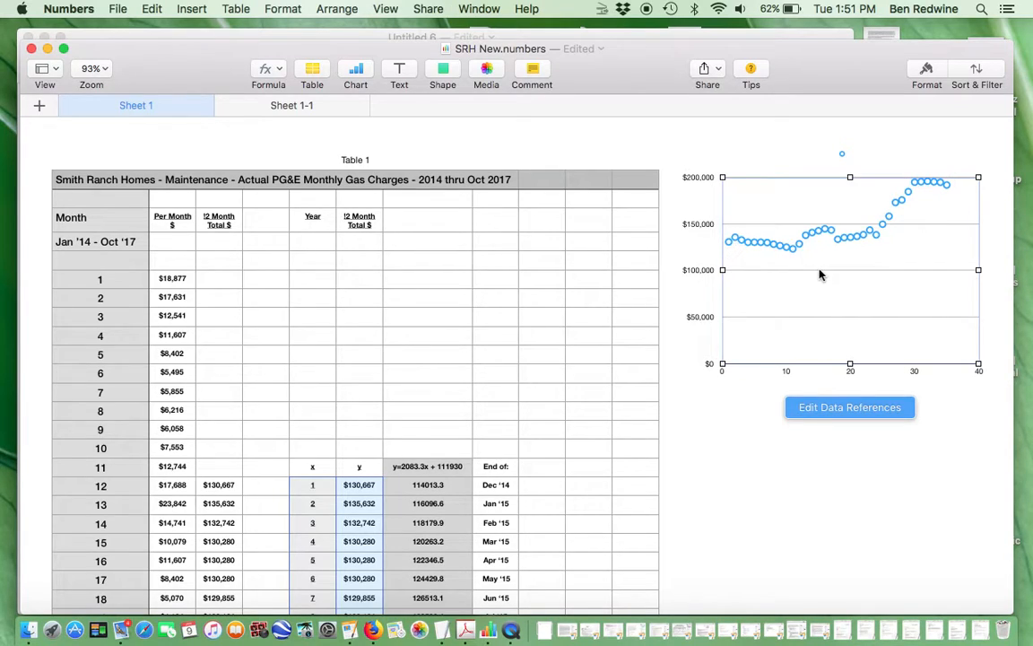
Step: Open the scatter chart's formatting options and review the settings of the X and Y value axes
left_click(929, 71)
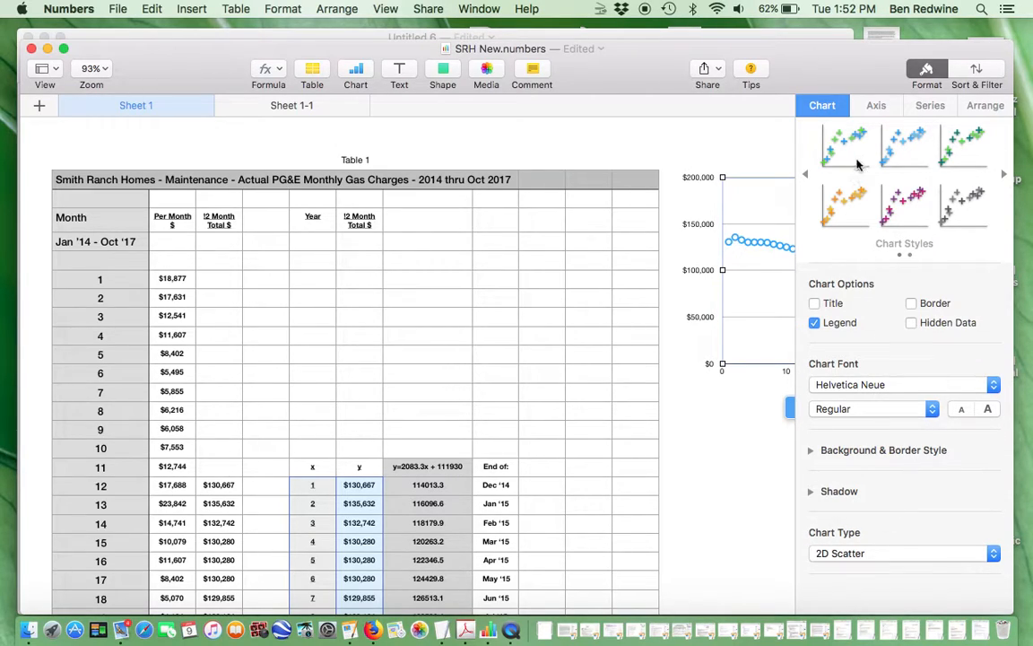
left_click(876, 107)
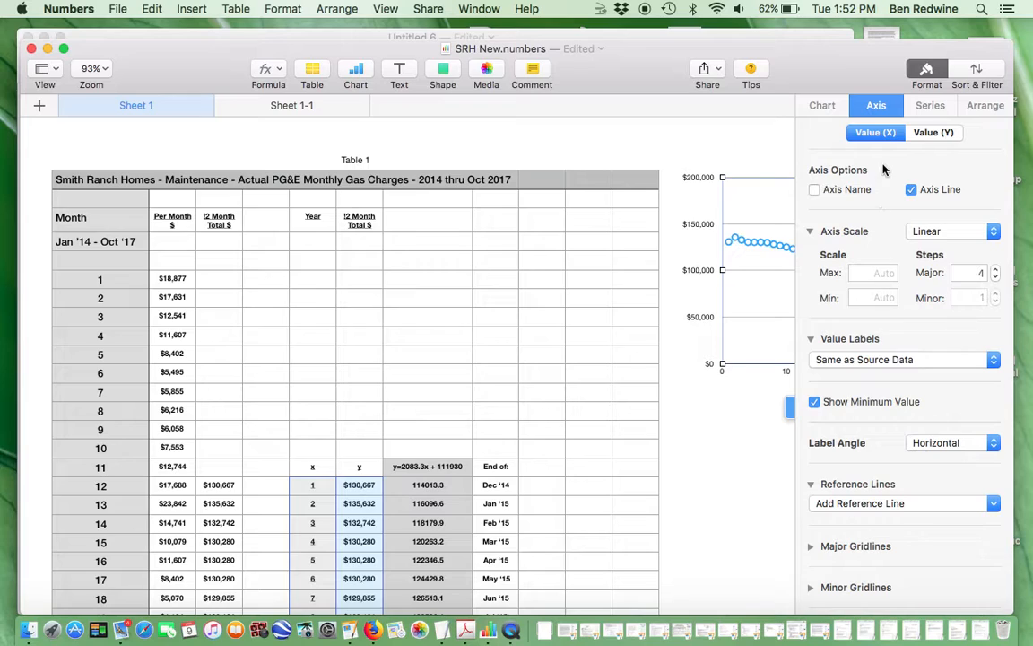
left_click(934, 134)
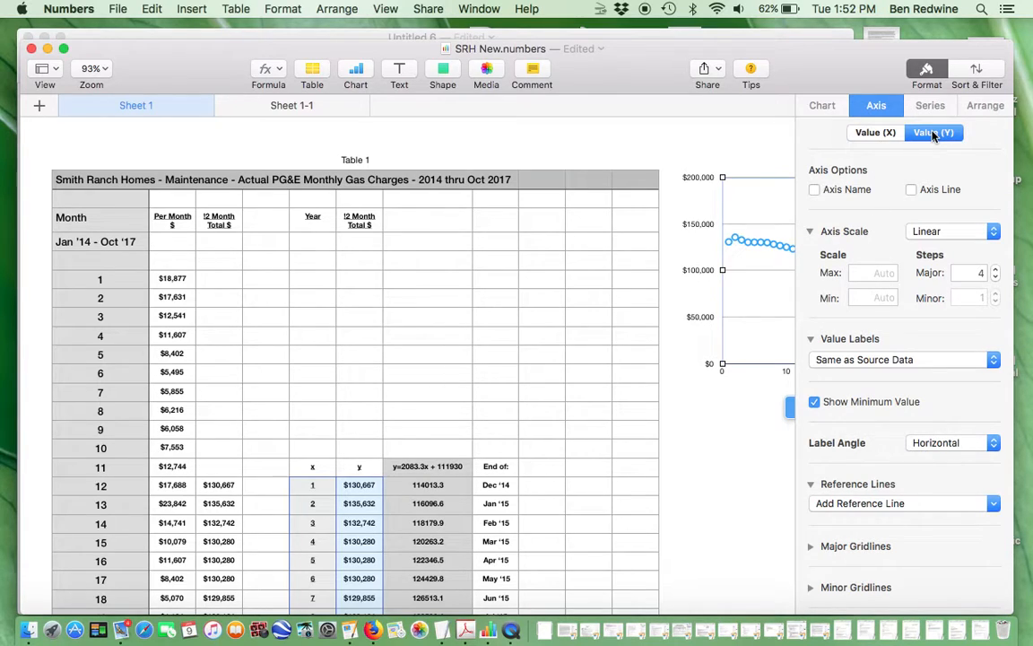
left_click(882, 135)
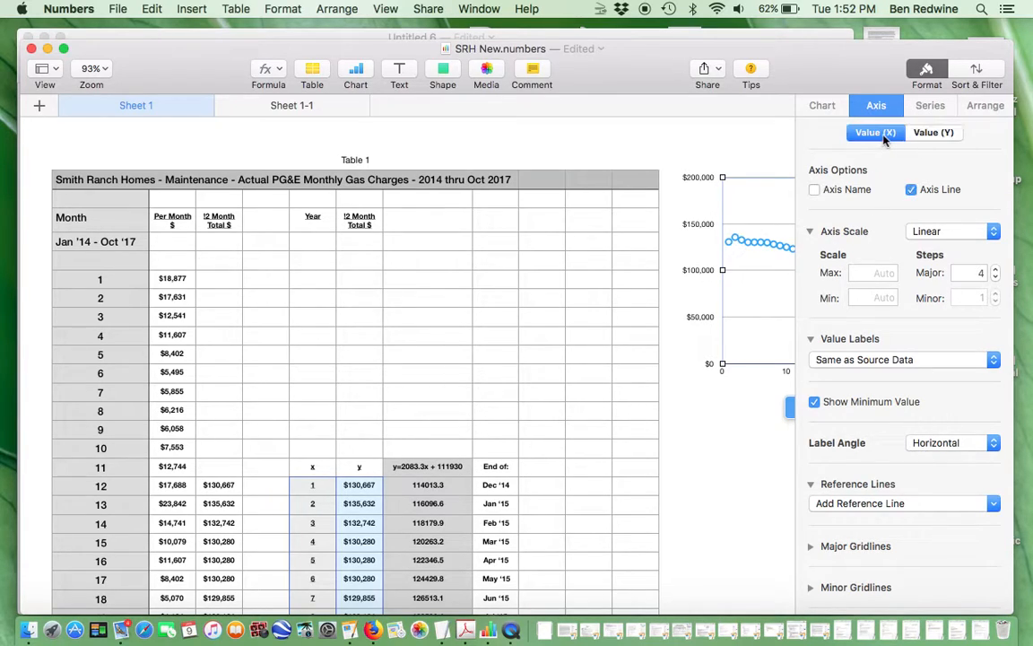
Step: Reduce the size of the chart series' data symbols to 5
left_click(932, 106)
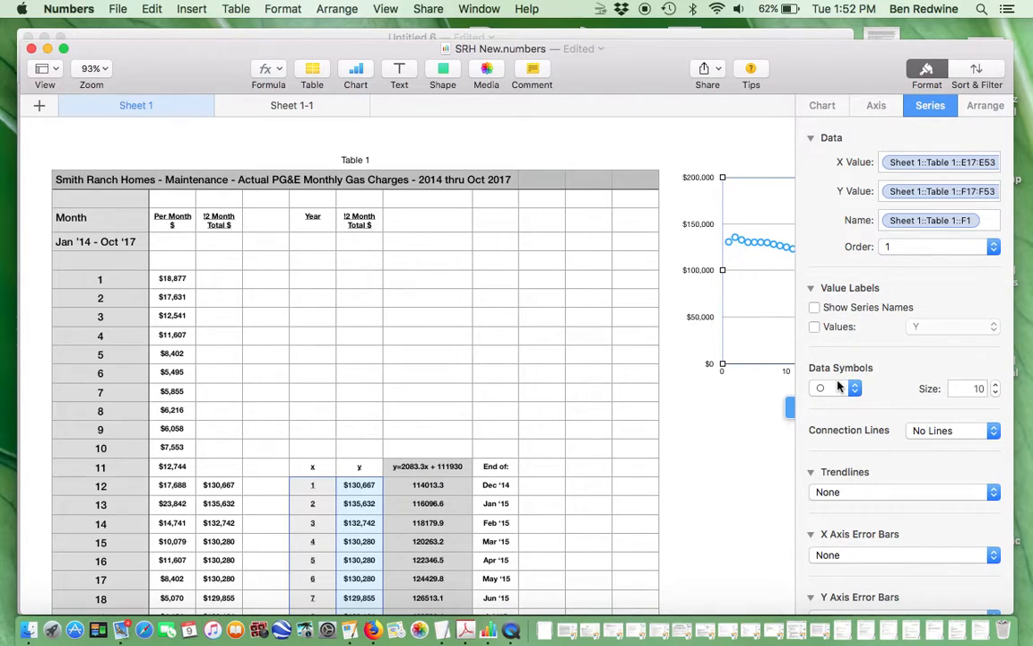
left_click(995, 394)
left_click(994, 394)
left_click(994, 393)
left_click(994, 393)
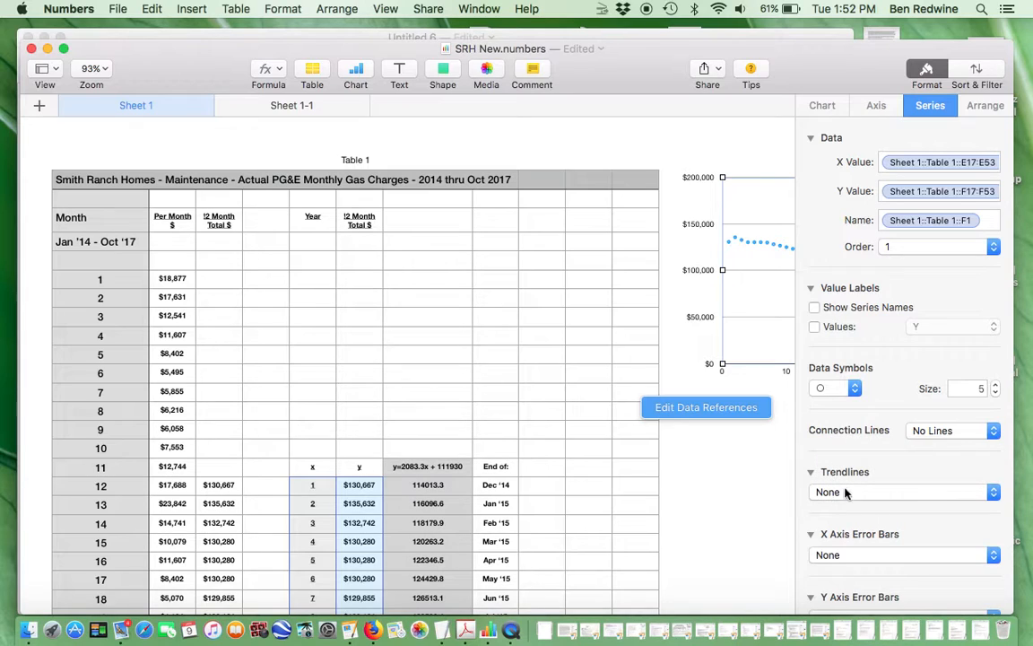
Step: Add a linear trendline to the scatter chart's series and show its equation on the chart
left_click(994, 494)
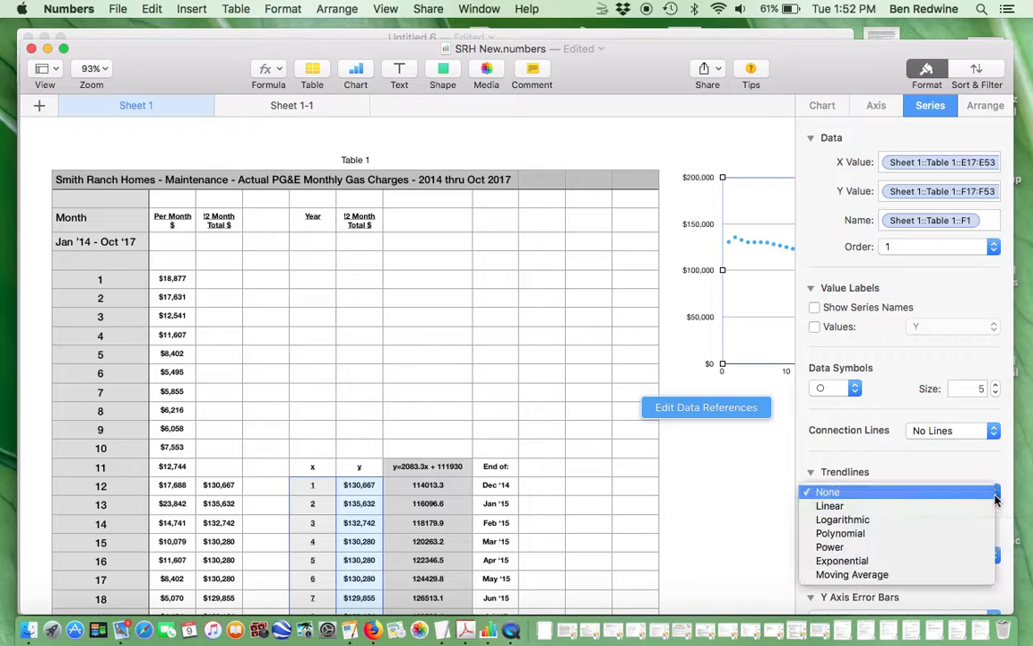
left_click(945, 509)
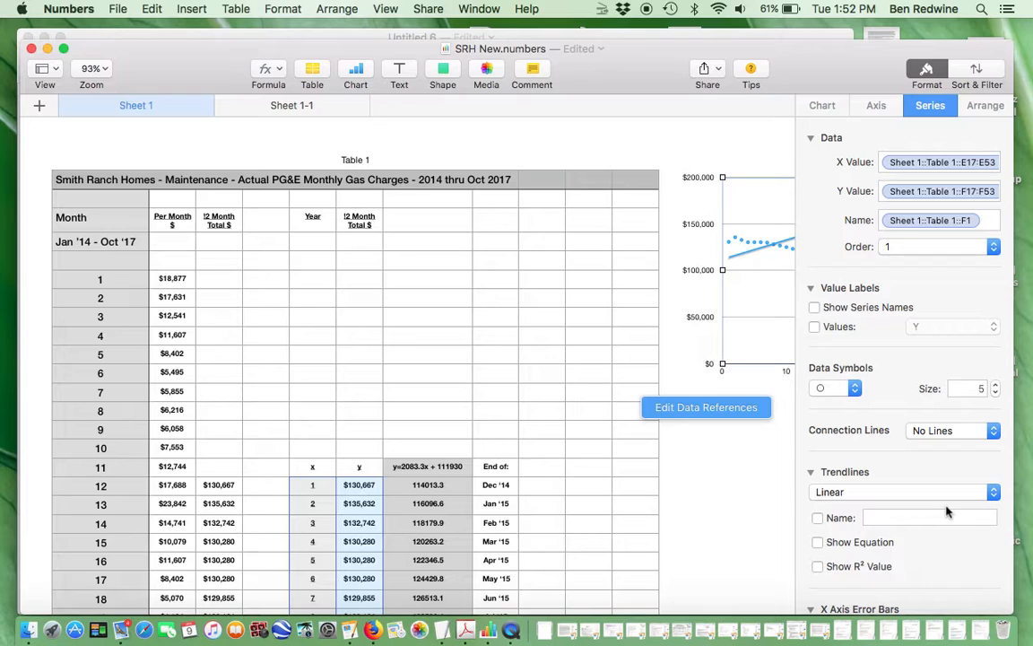
scroll(708, 251, "right", 10)
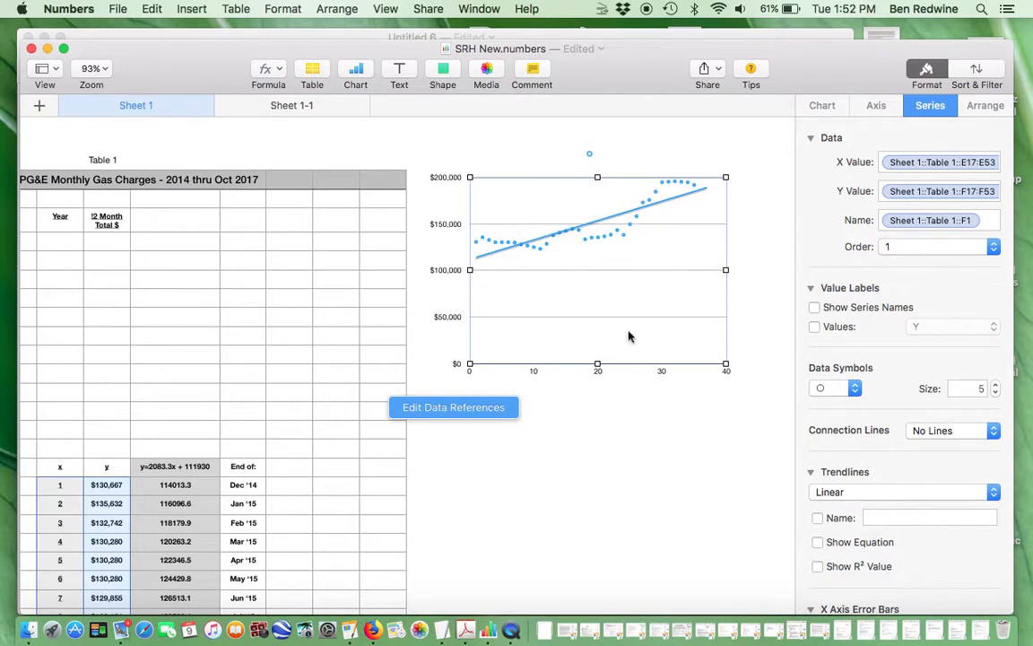
left_click(817, 542)
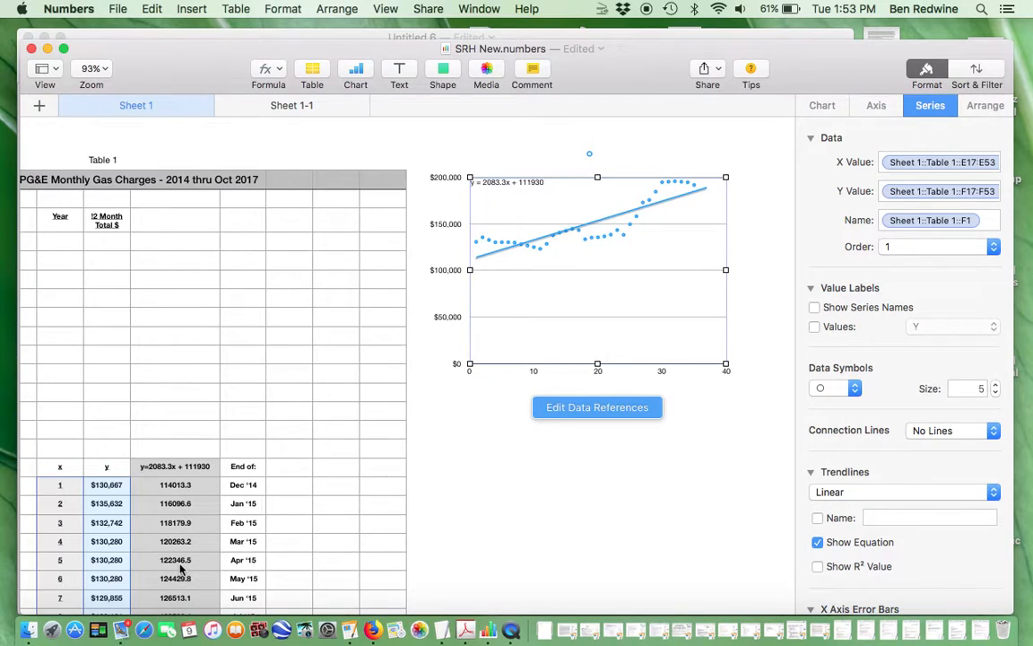
Step: Copy the scatter chart with its trendline and switch to the untitled Pages document
scroll(179, 563, "down", 5)
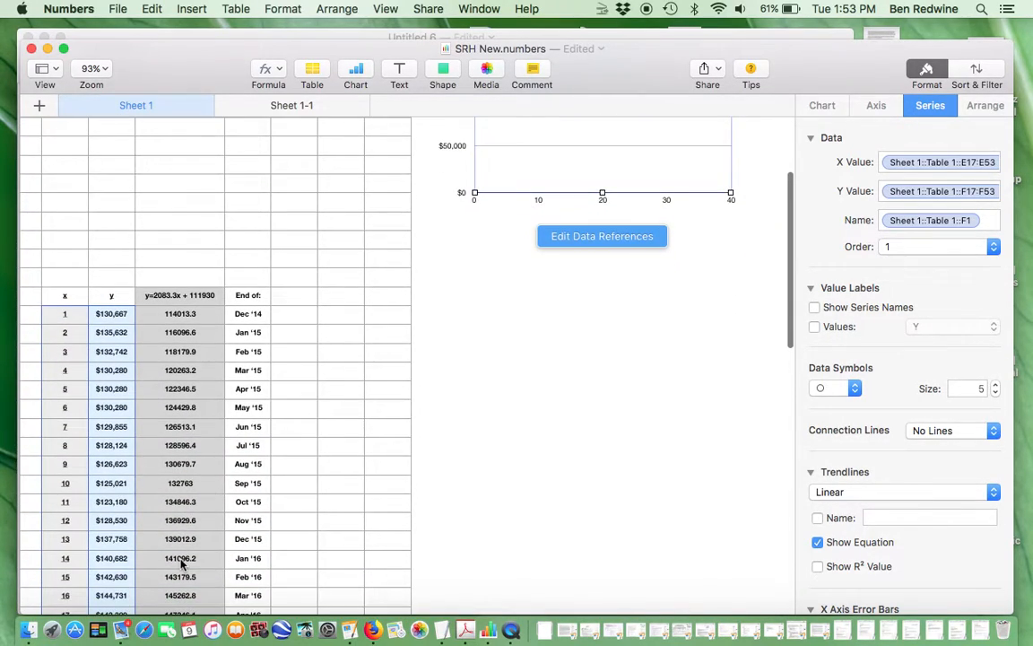
scroll(179, 560, "up", 3)
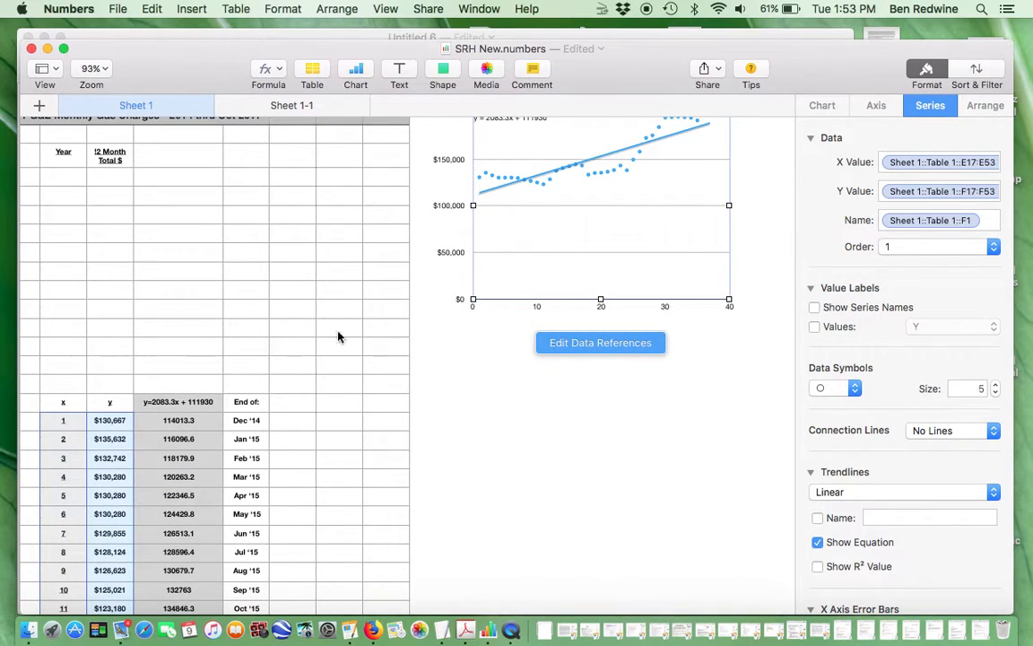
scroll(369, 318, "up", 3)
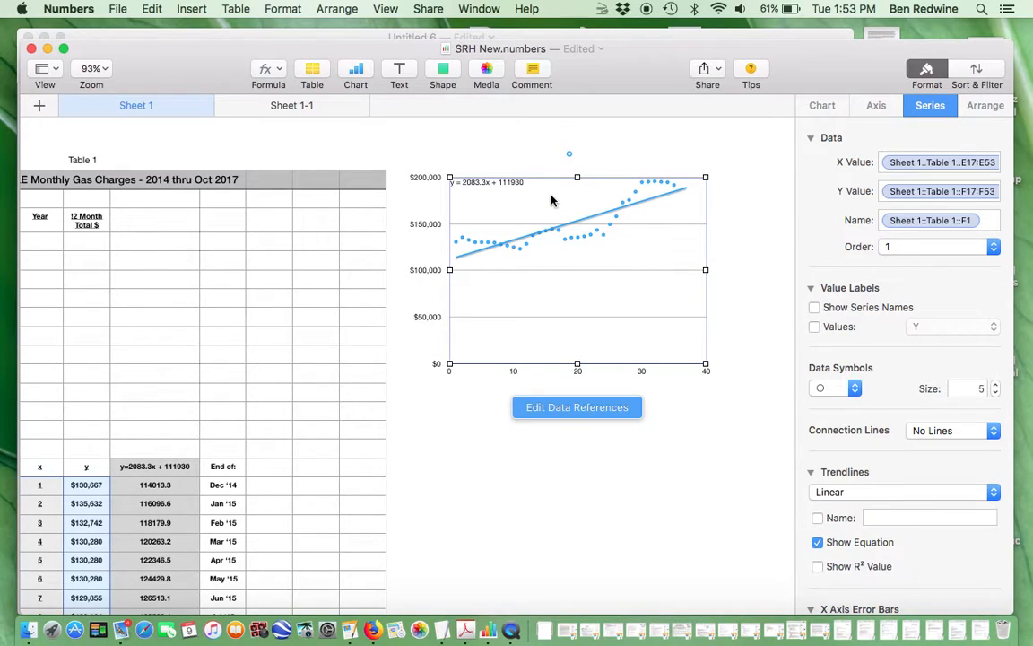
left_click(155, 9)
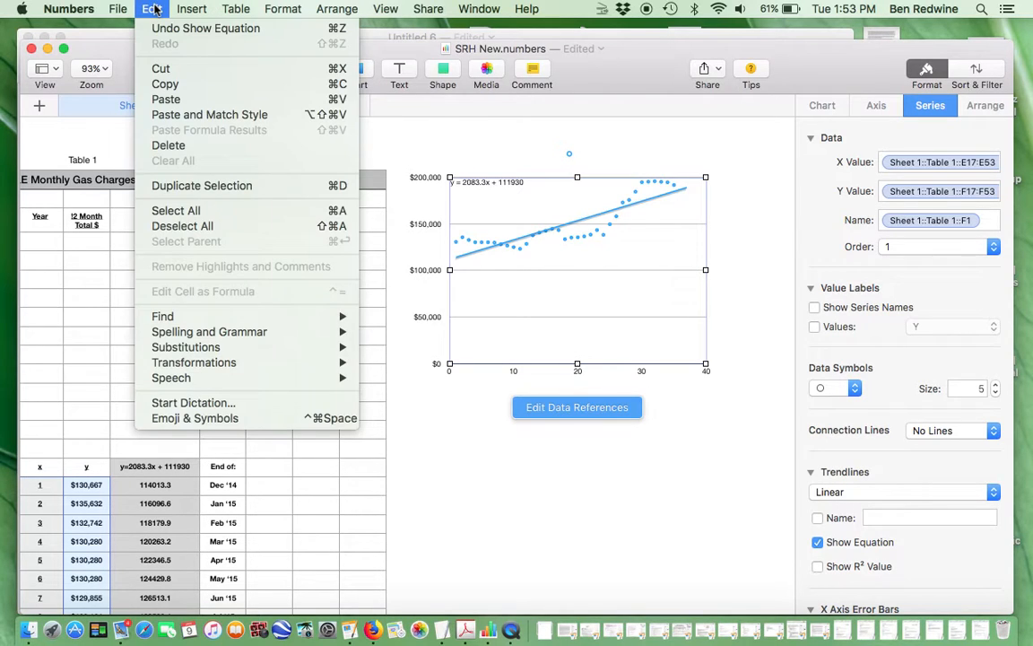
left_click(166, 84)
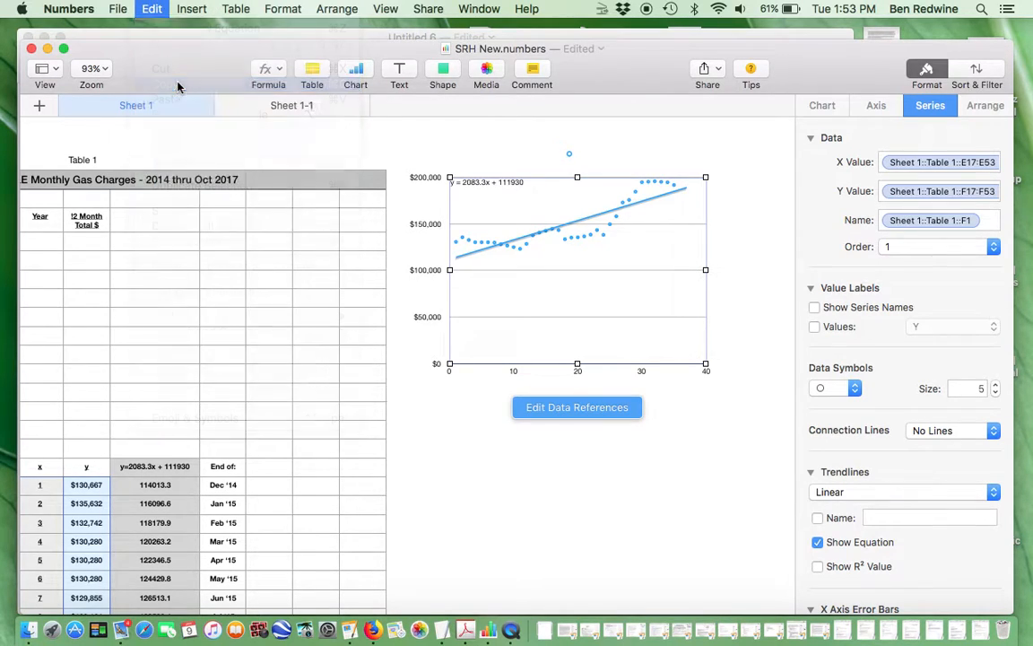
left_click_drag(189, 58, 200, 175)
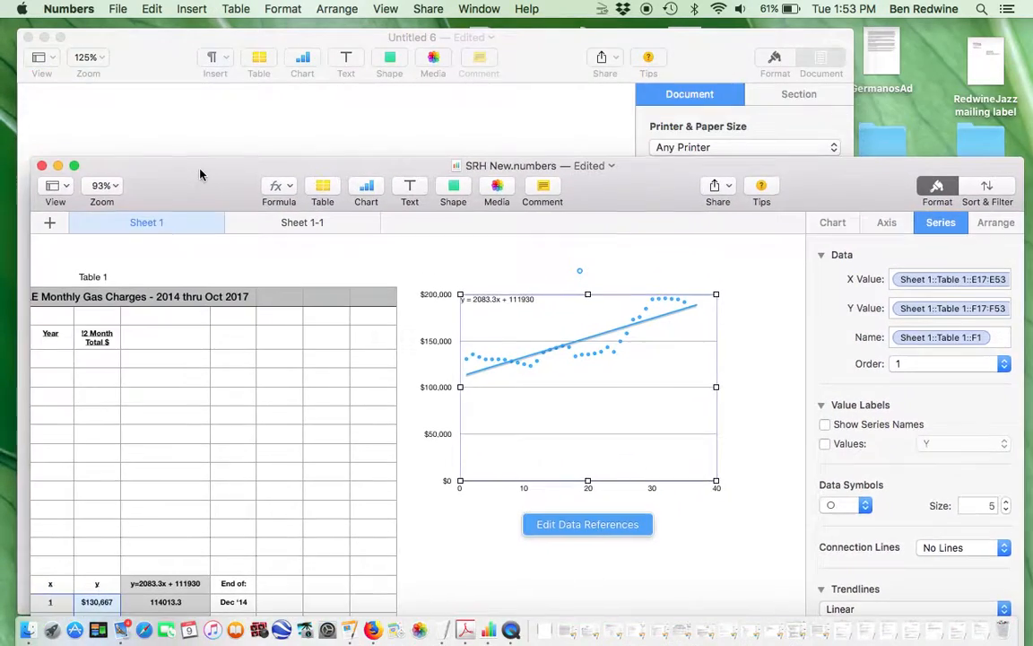
left_click(205, 113)
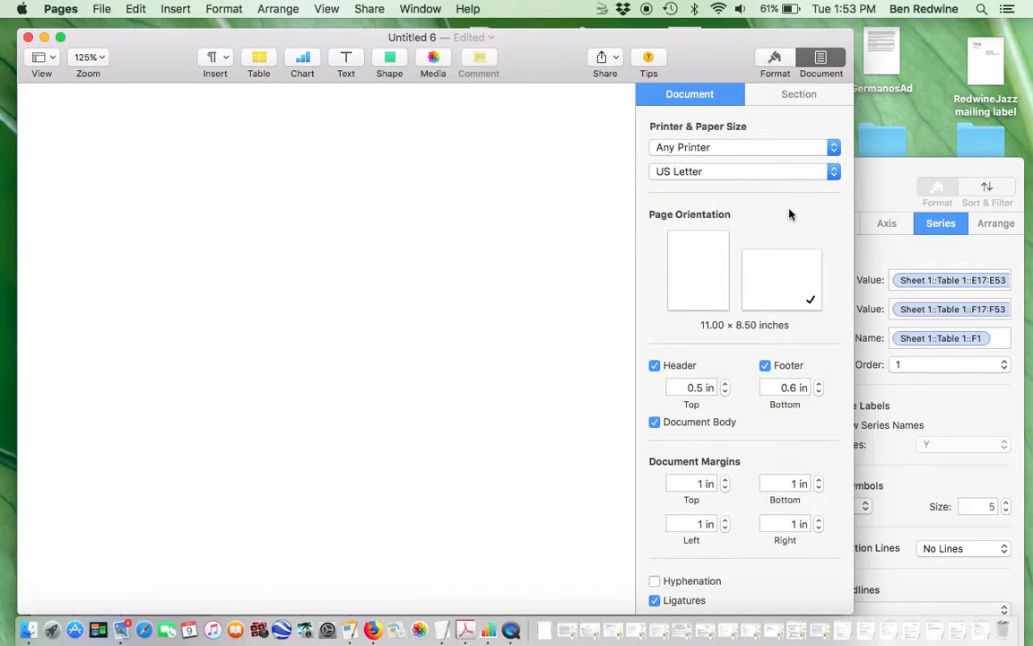
Step: Hide the formatting and document settings sidebar so the full width of the blank landscape page is available
left_click(783, 64)
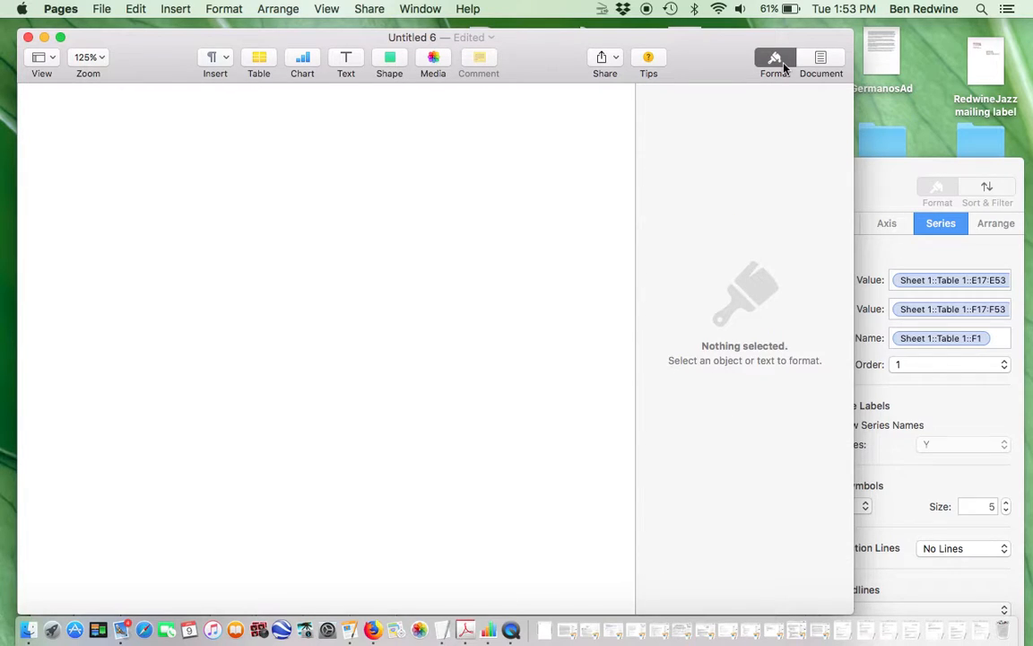
left_click(783, 64)
left_click(776, 61)
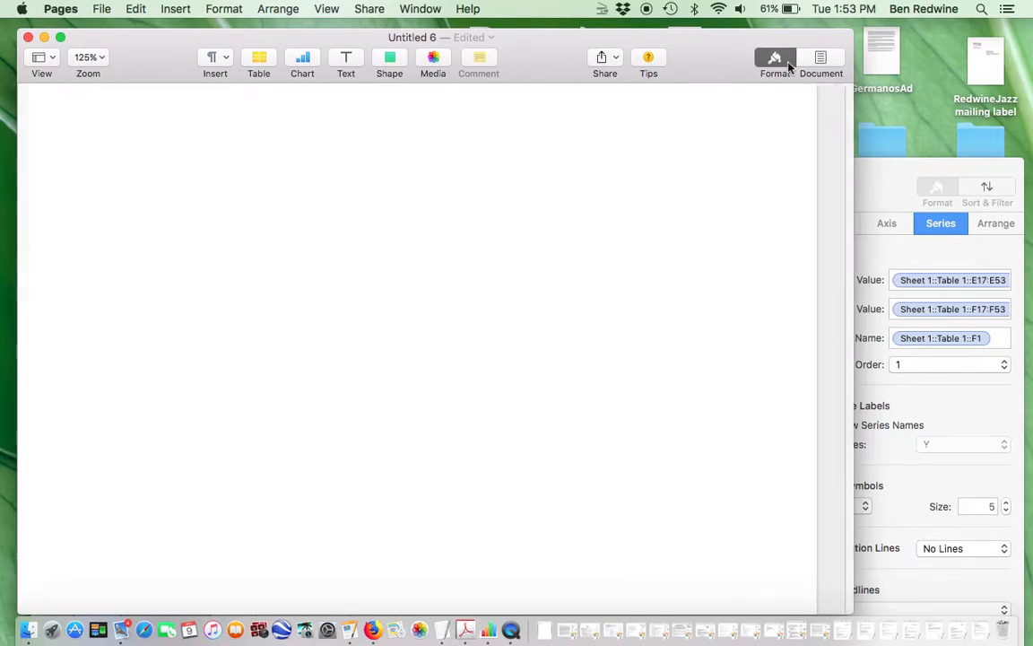
left_click(777, 61)
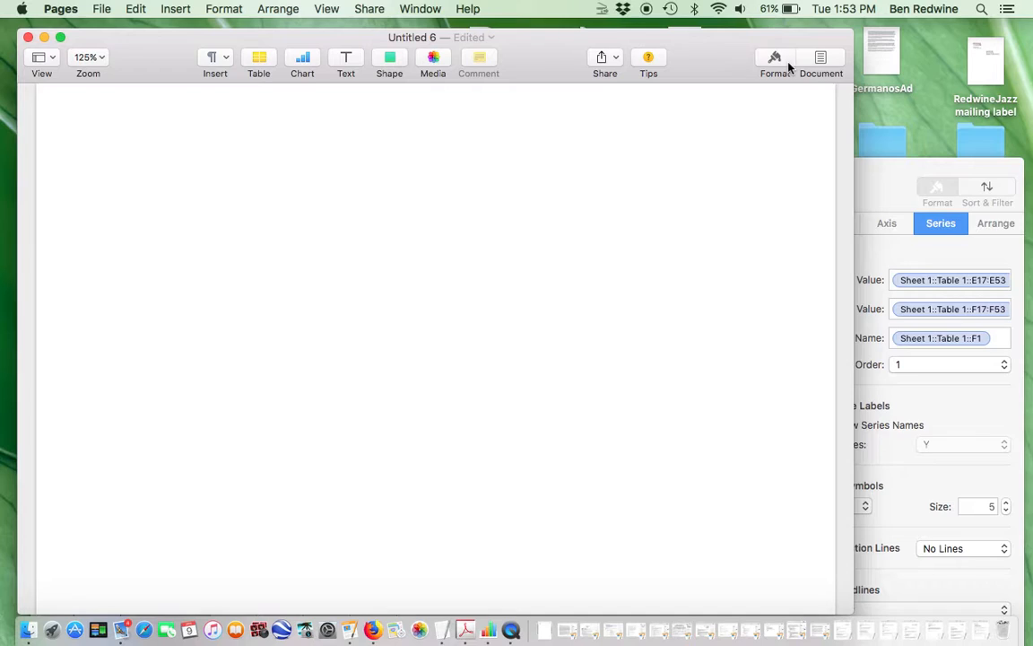
left_click(787, 63)
left_click(823, 62)
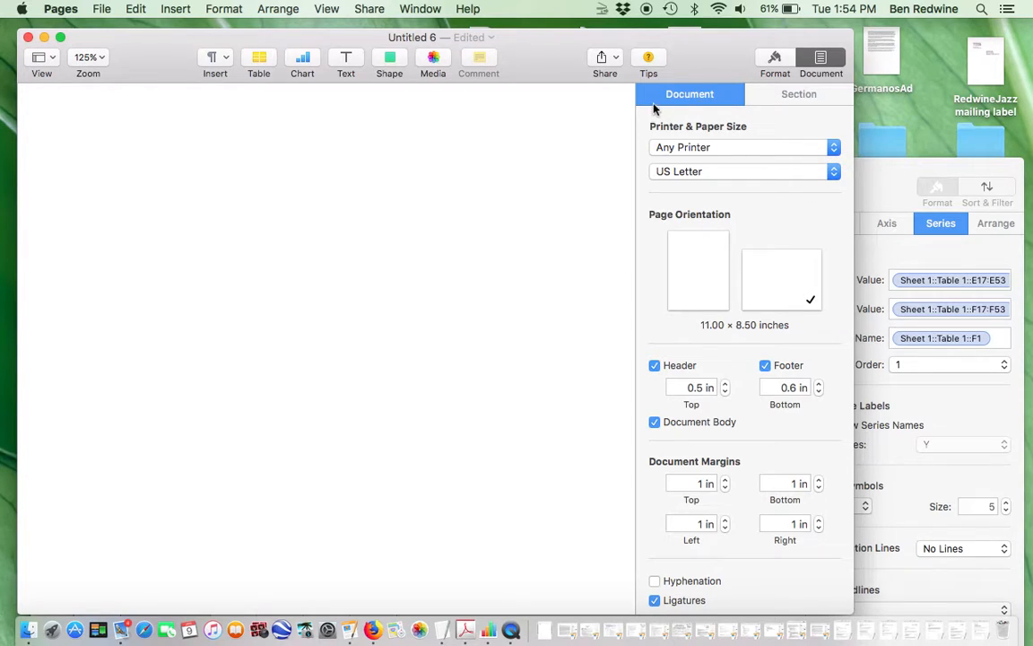
left_click(775, 61)
left_click(775, 60)
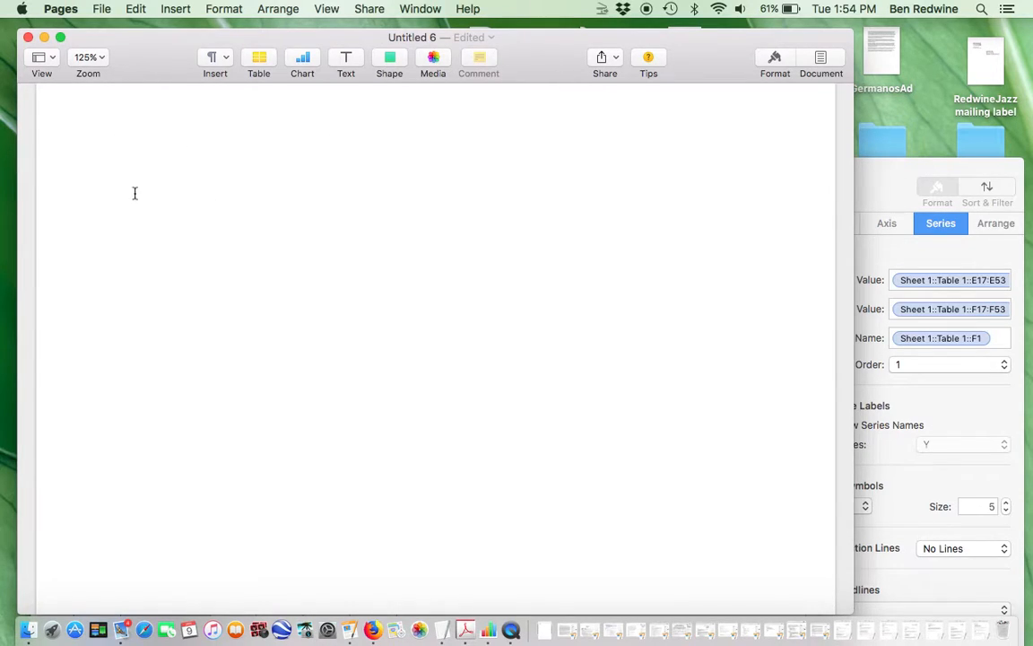
Step: Paste the copied scatter chart onto the blank page and enlarge it to fill most of the page
left_click(135, 9)
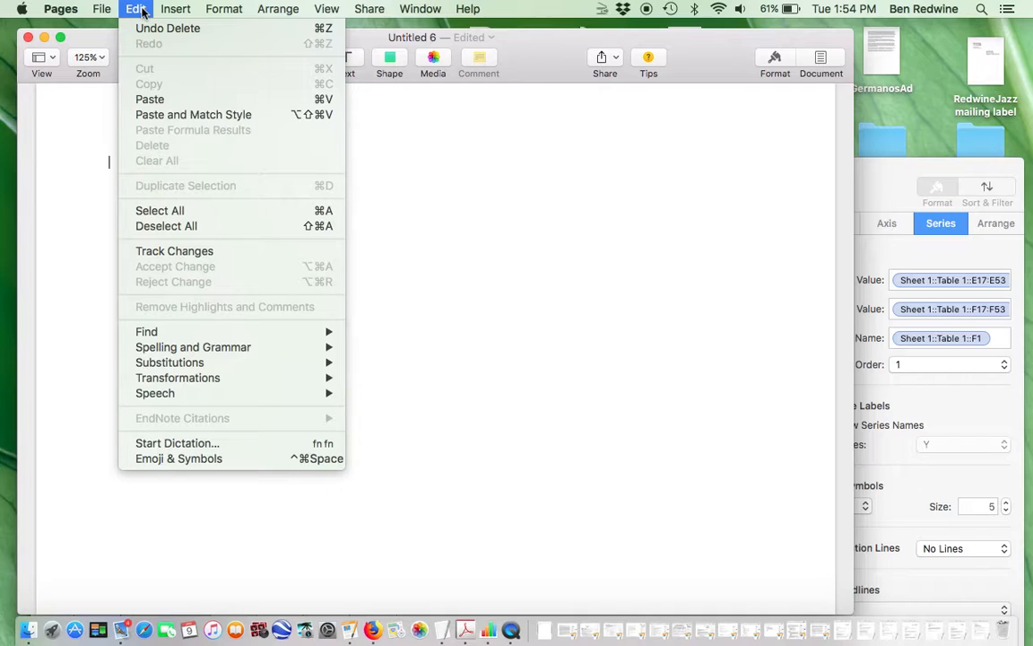
left_click(157, 100)
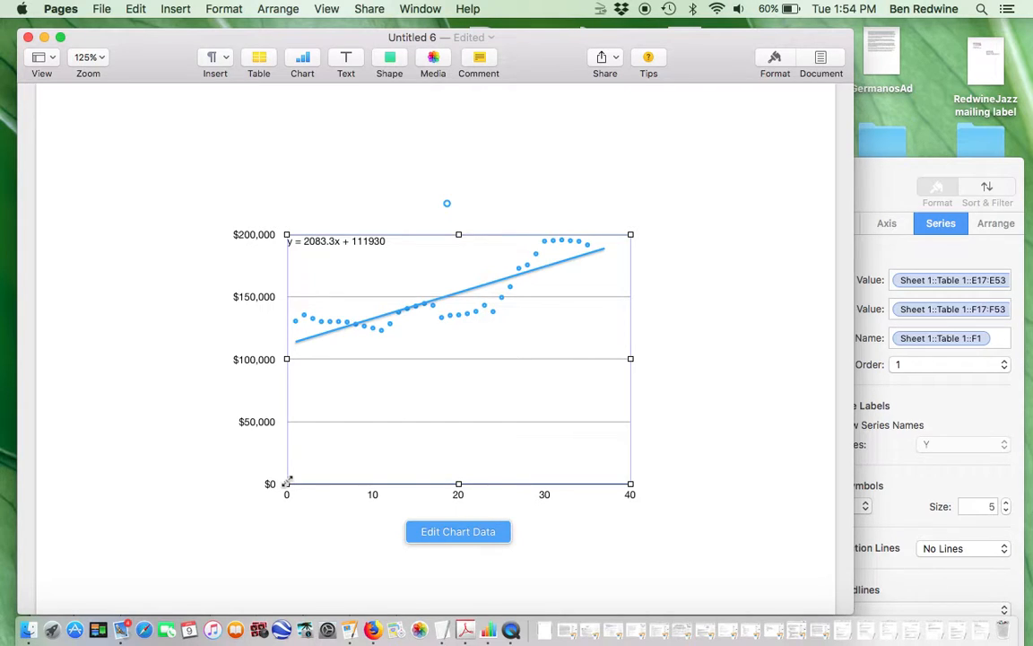
left_click_drag(286, 482, 161, 556)
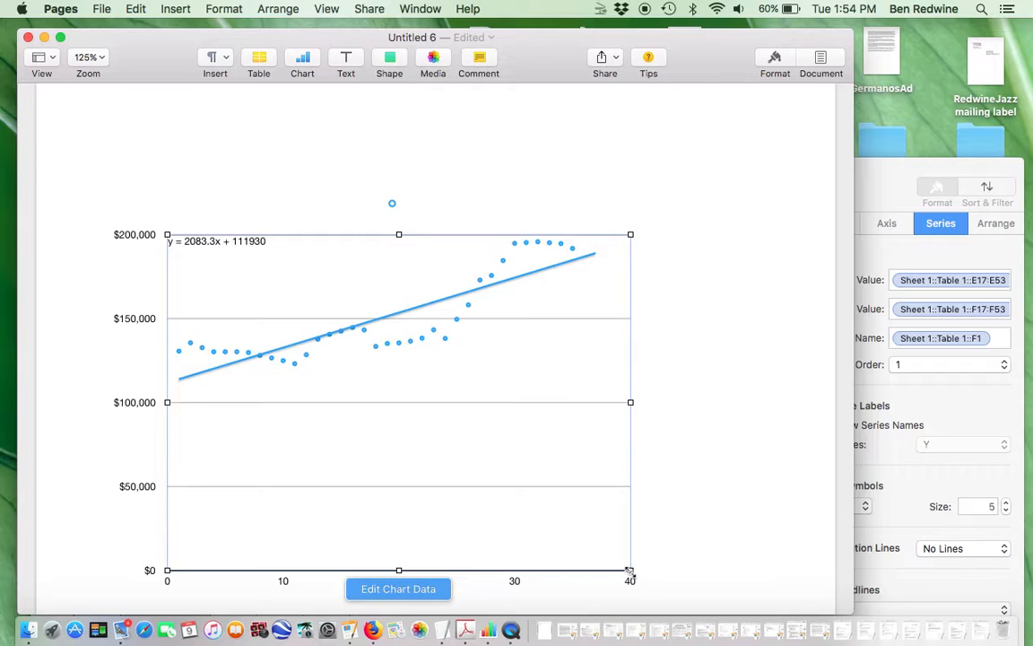
left_click_drag(631, 570, 800, 580)
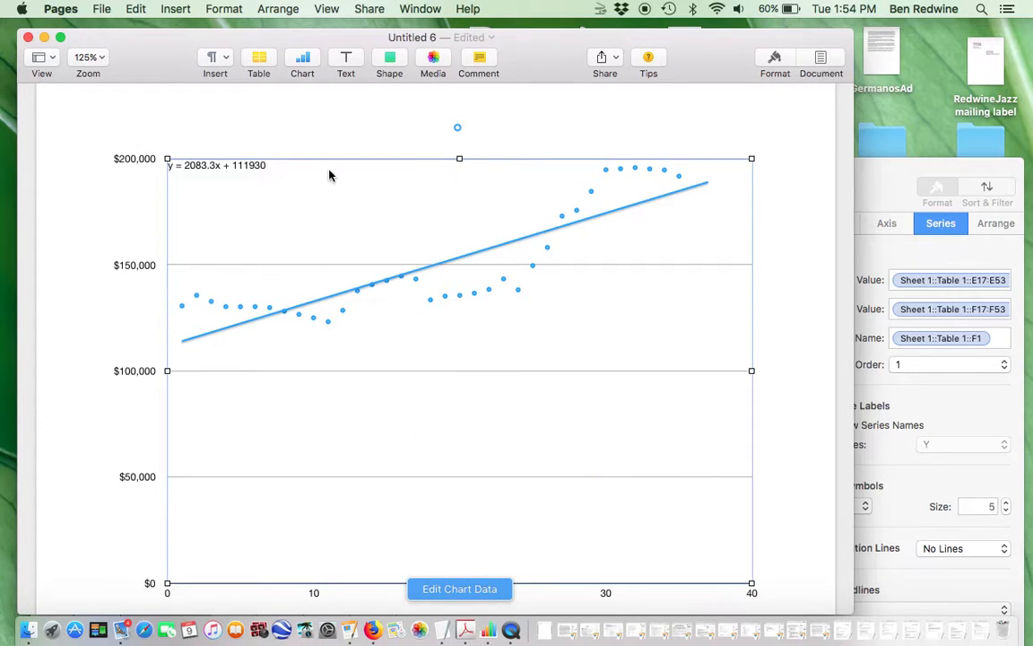
Step: Set the page zoom to 100% and move the chart up and slightly left to centre it on the page
left_click(104, 59)
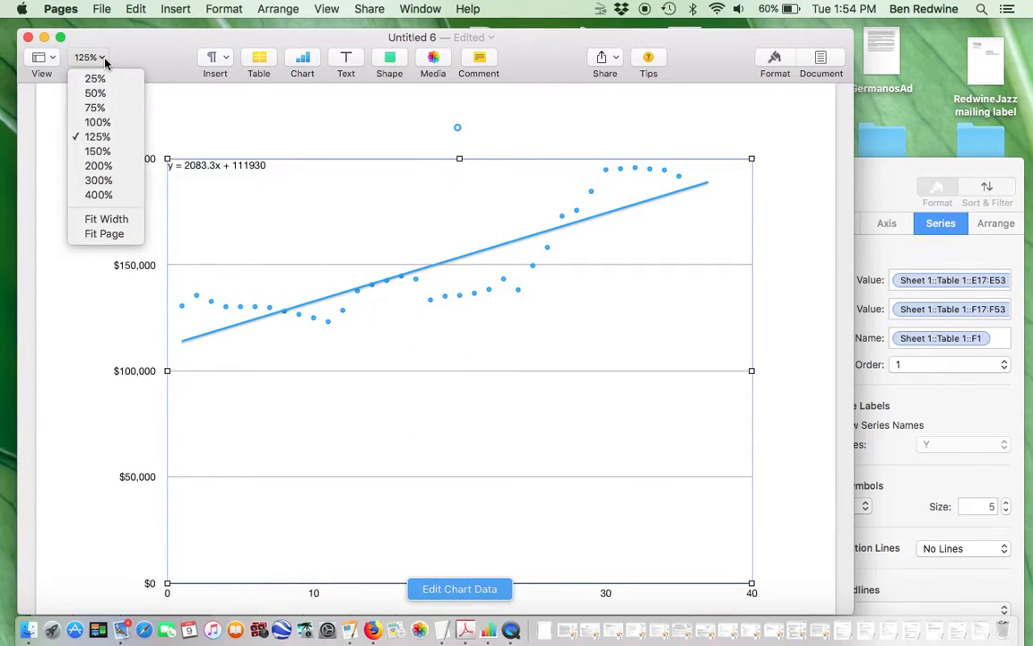
left_click(99, 123)
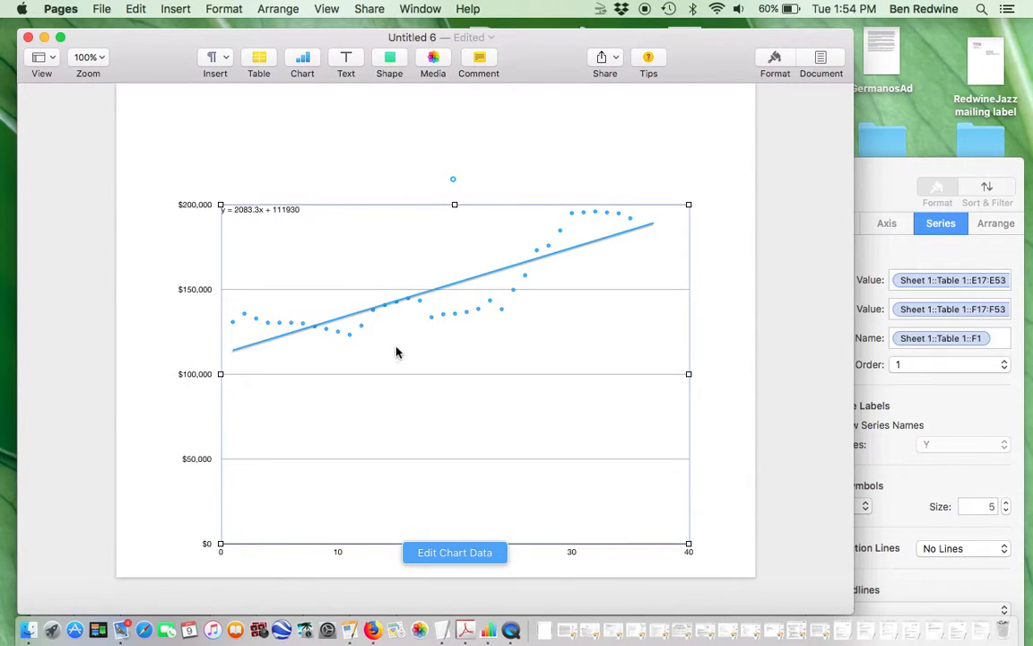
left_click_drag(396, 351, 383, 309)
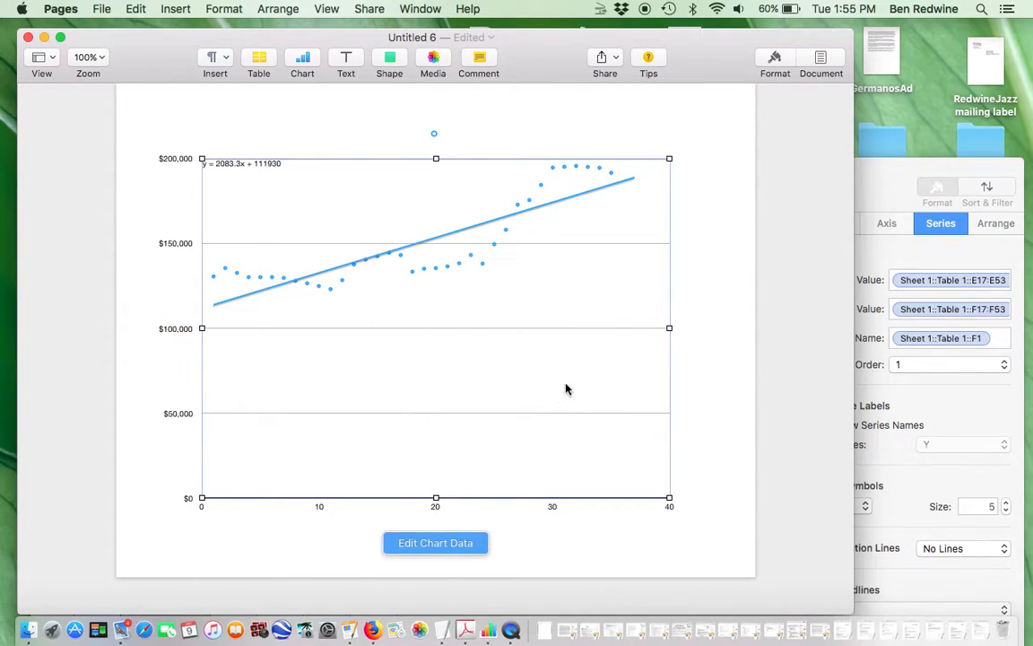
left_click(744, 486)
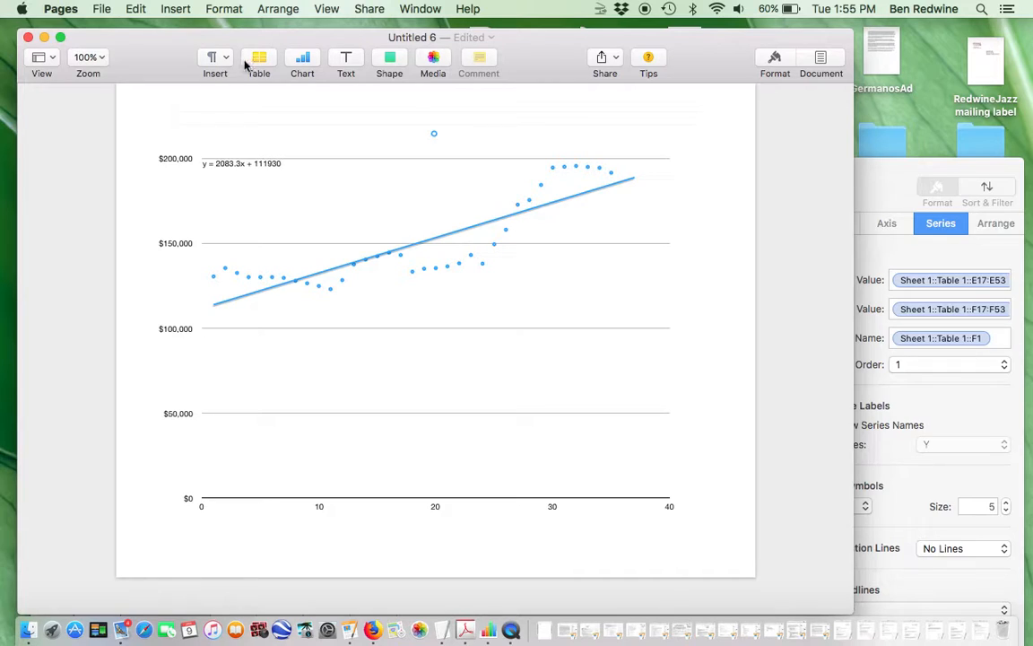
left_click(511, 633)
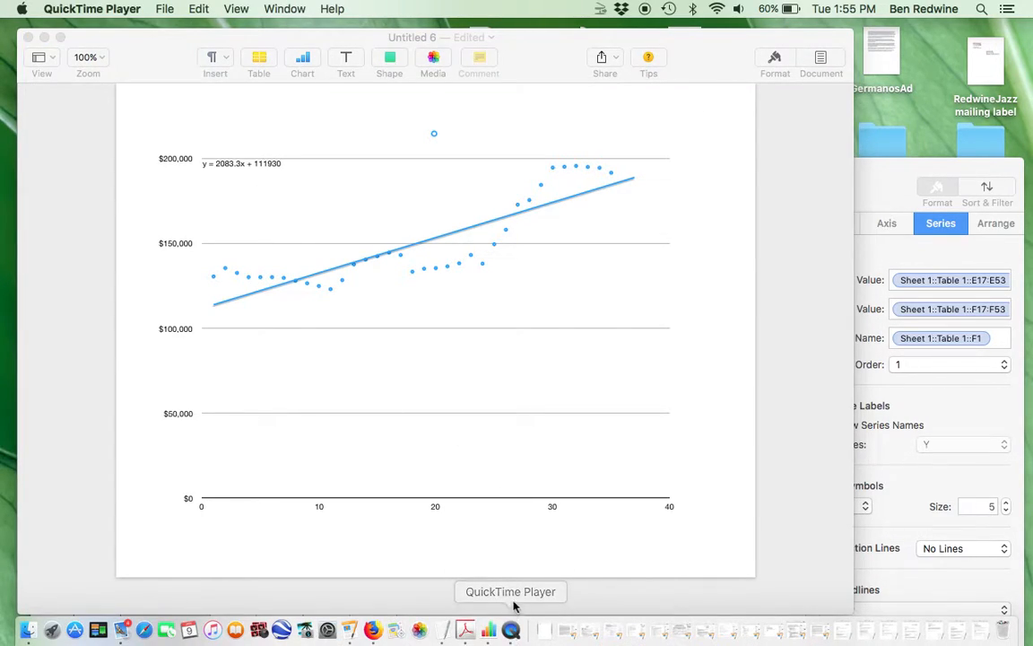
left_click(165, 10)
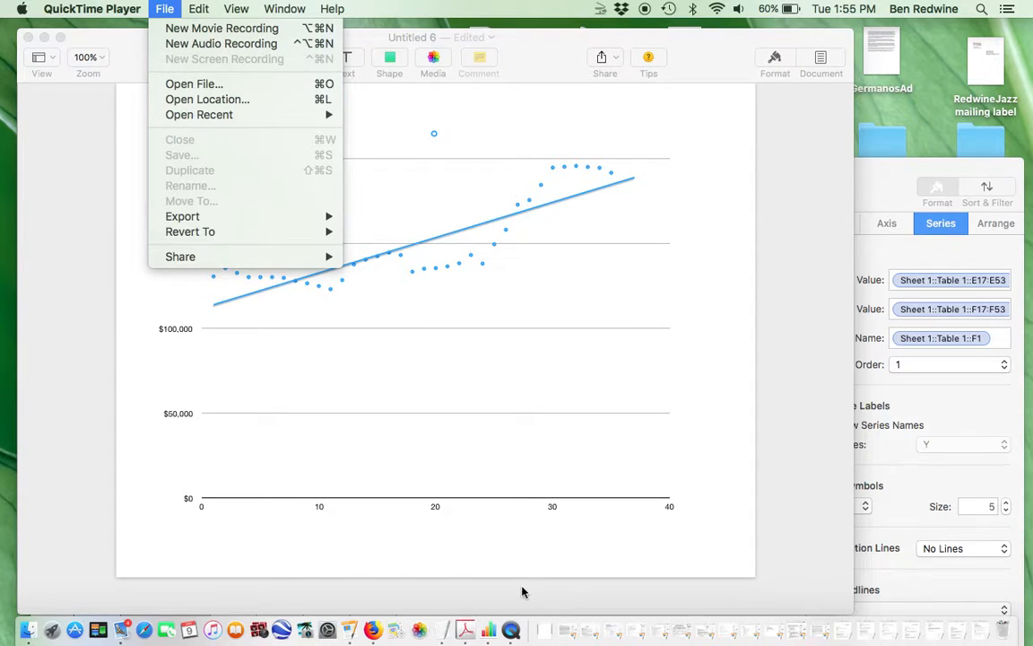
right_click(511, 633)
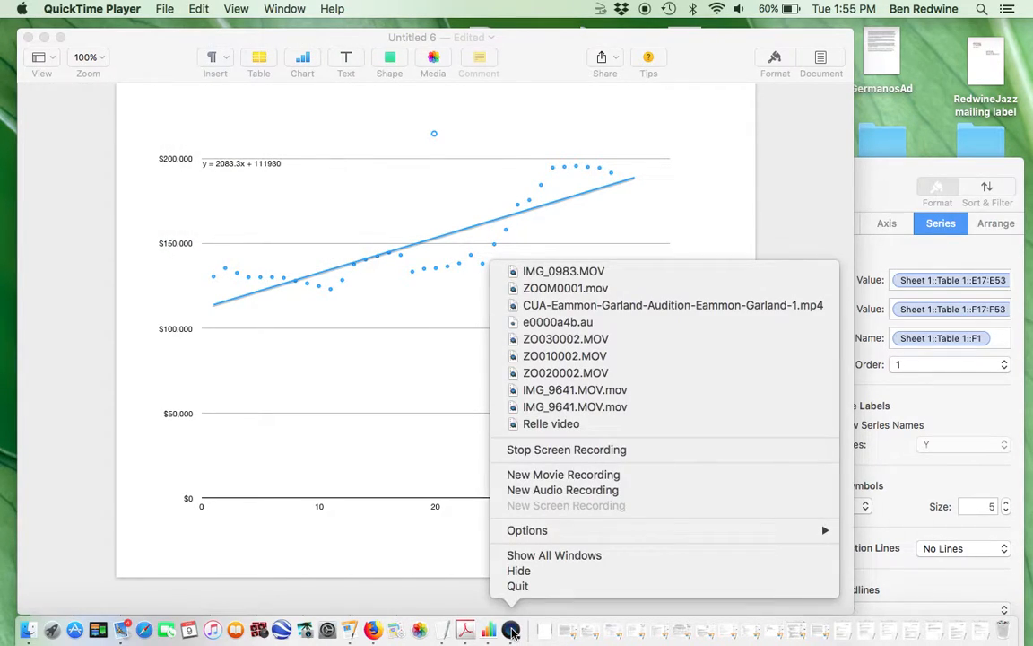